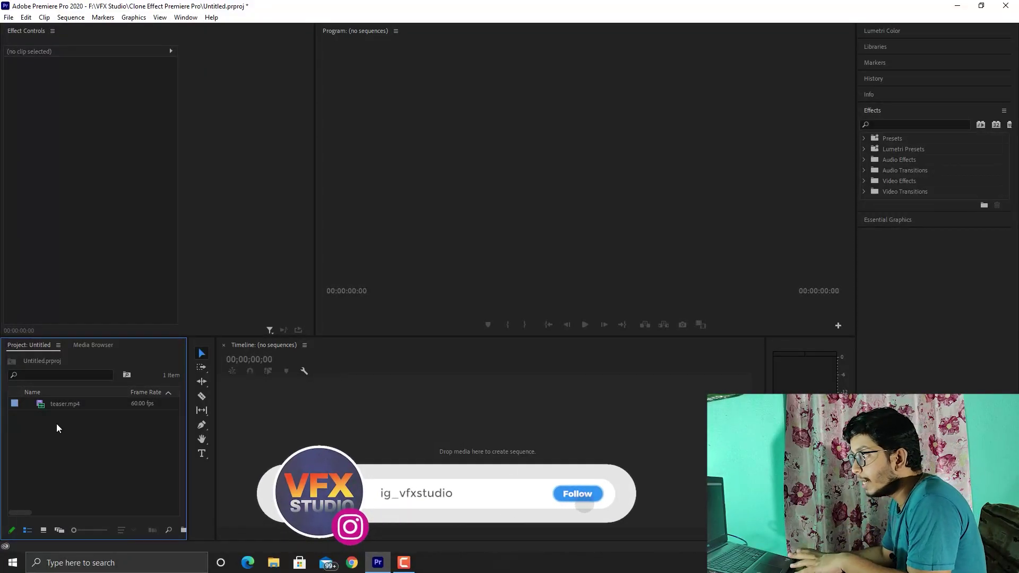
Step: Build a sequence from teaser.mp4 and zoom the timeline so the clip fills it
{"action": "left_click_drag", "start_coordinate": [55, 406], "coordinate": [237, 420]}
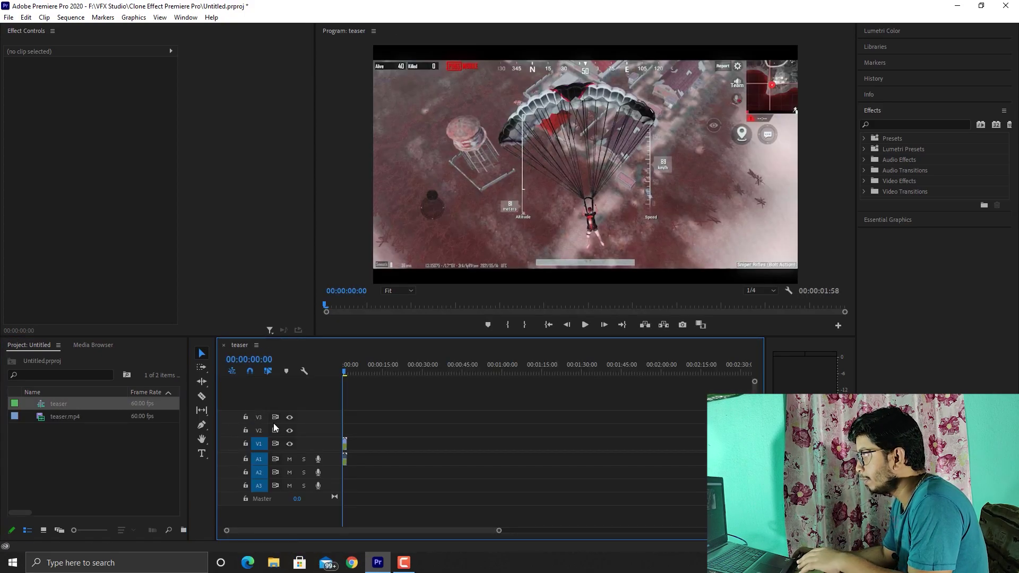
{"action": "double_click", "coordinate": [282, 465]}
{"action": "key", "text": "="}
{"action": "key", "text": "="}
{"action": "key", "text": "="}
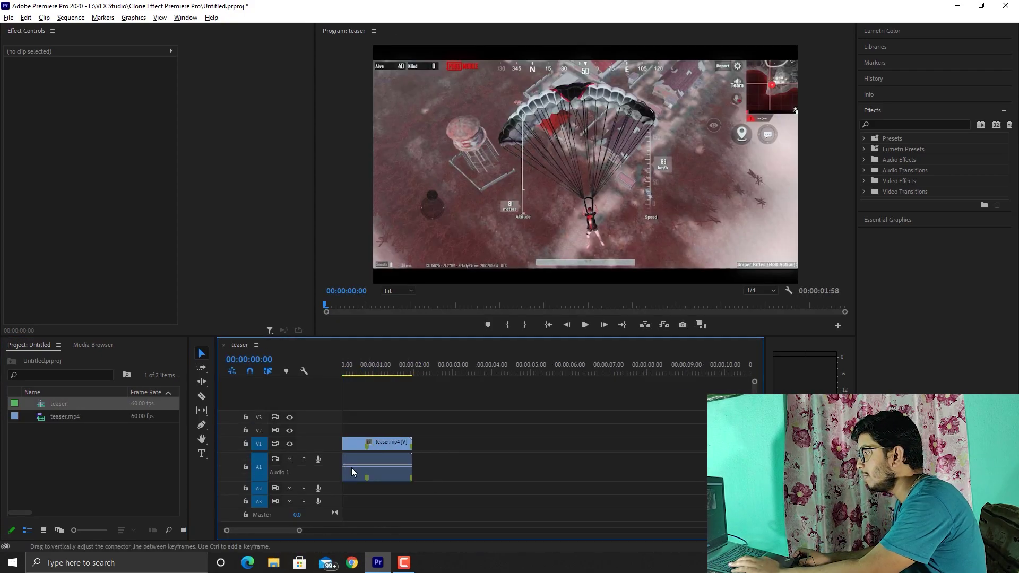
{"action": "key", "text": "="}
{"action": "key", "text": "="}
{"action": "key", "text": "="}
{"action": "key", "text": "minus"}
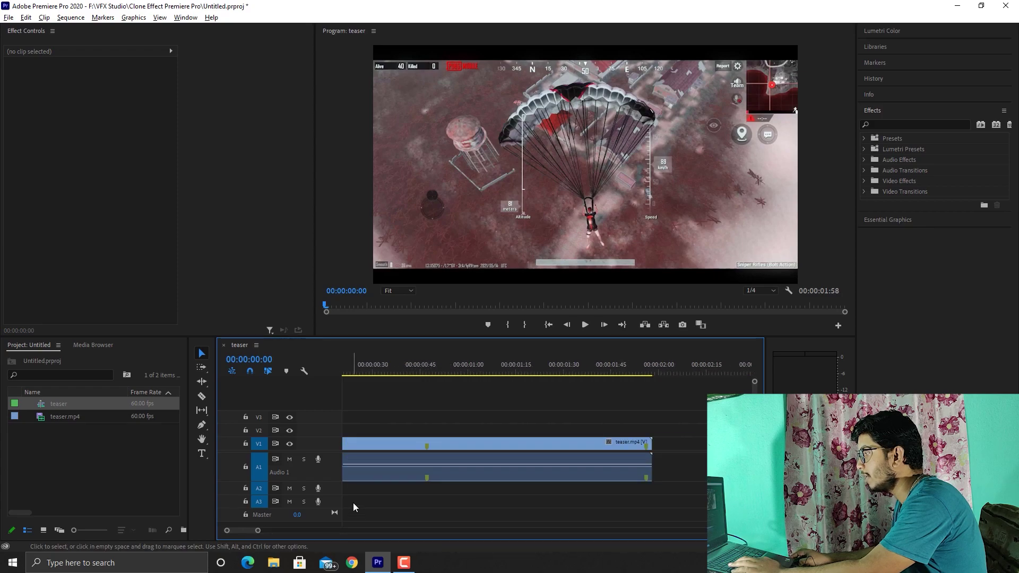
{"action": "left_click_drag", "start_coordinate": [250, 529], "coordinate": [246, 529]}
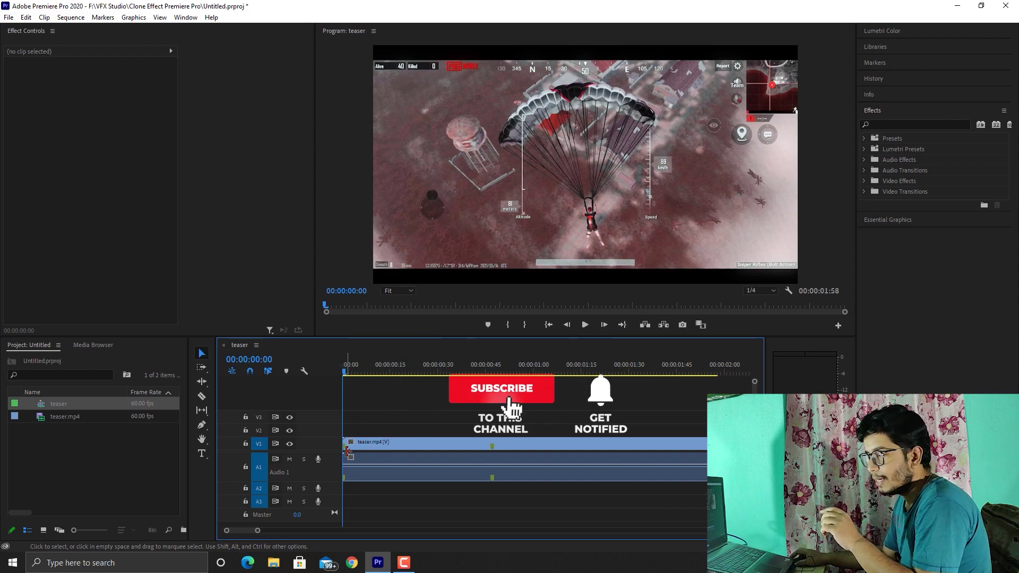
Step: Rewind to the first frame and duplicate the V1 teaser.mp4 clip onto track V2
{"action": "left_click", "coordinate": [351, 374]}
{"action": "left_click_drag", "start_coordinate": [354, 374], "coordinate": [340, 374]}
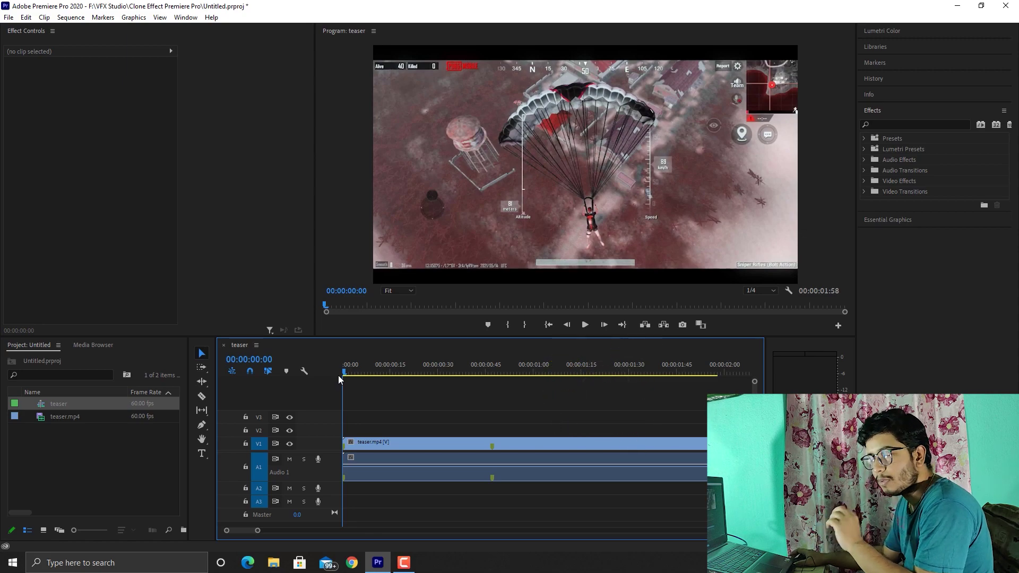
{"action": "left_click", "coordinate": [373, 444]}
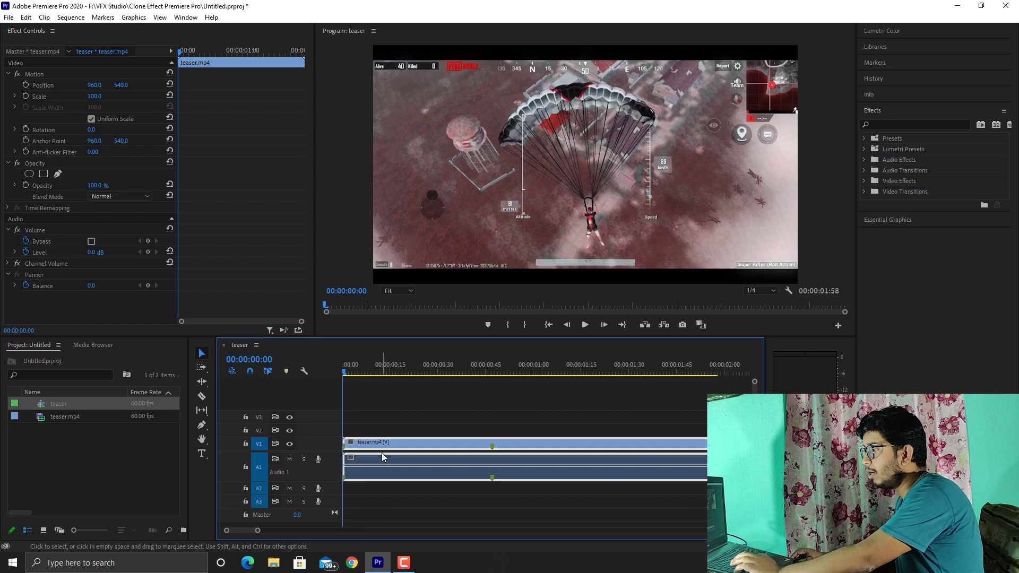
{"action": "left_click_drag", "start_coordinate": [378, 444], "coordinate": [378, 436]}
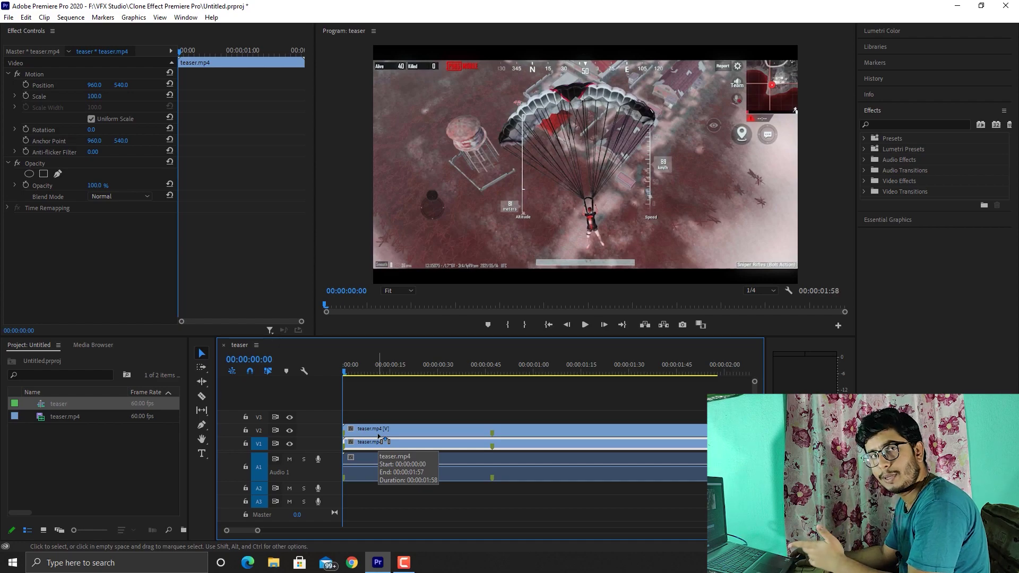
Step: Play through the footage, park the playhead at 00:00:00:47, and select the V2 copy
{"action": "left_click", "coordinate": [492, 371]}
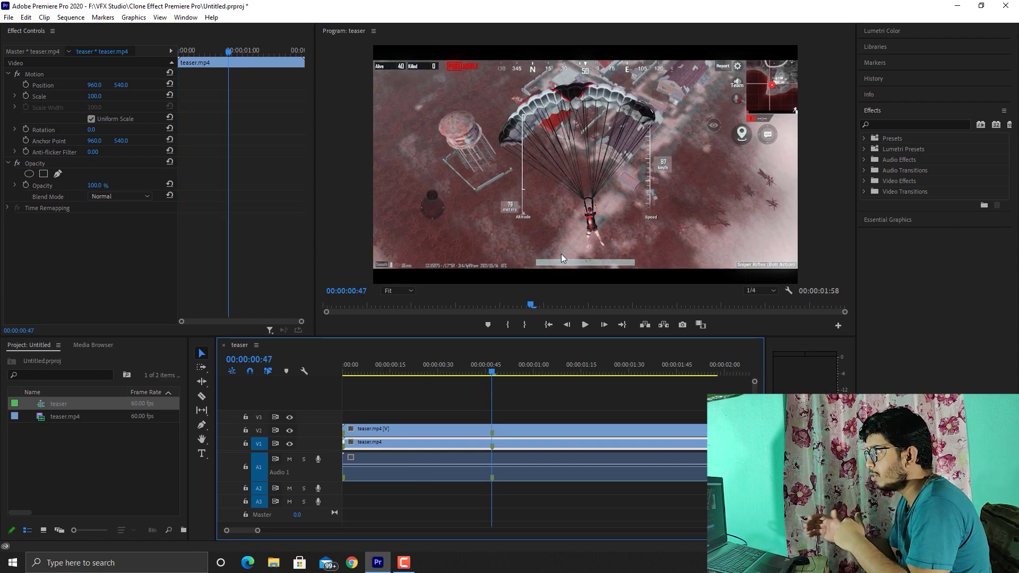
{"action": "left_click_drag", "start_coordinate": [489, 372], "coordinate": [298, 397]}
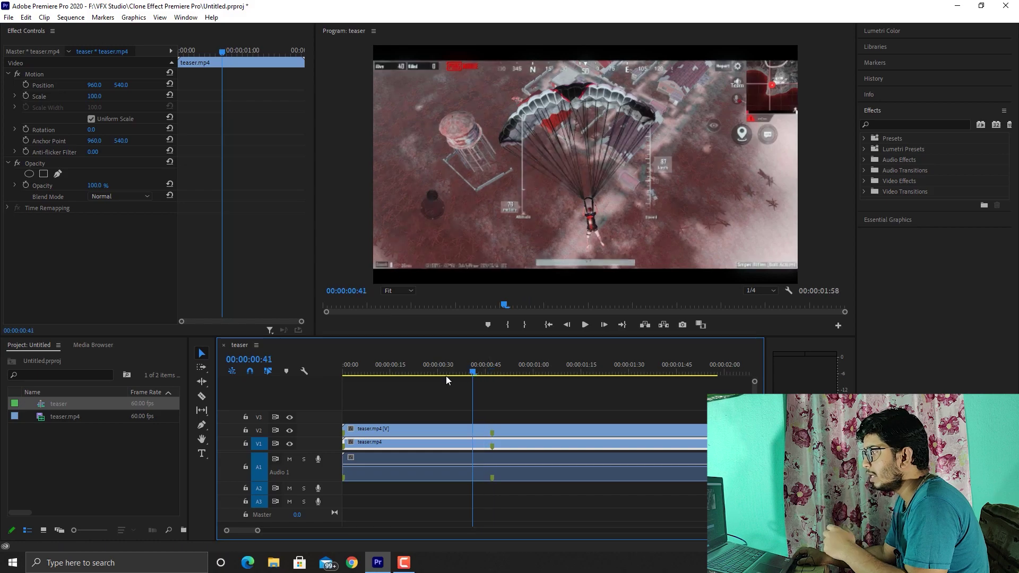
{"action": "key", "text": "space"}
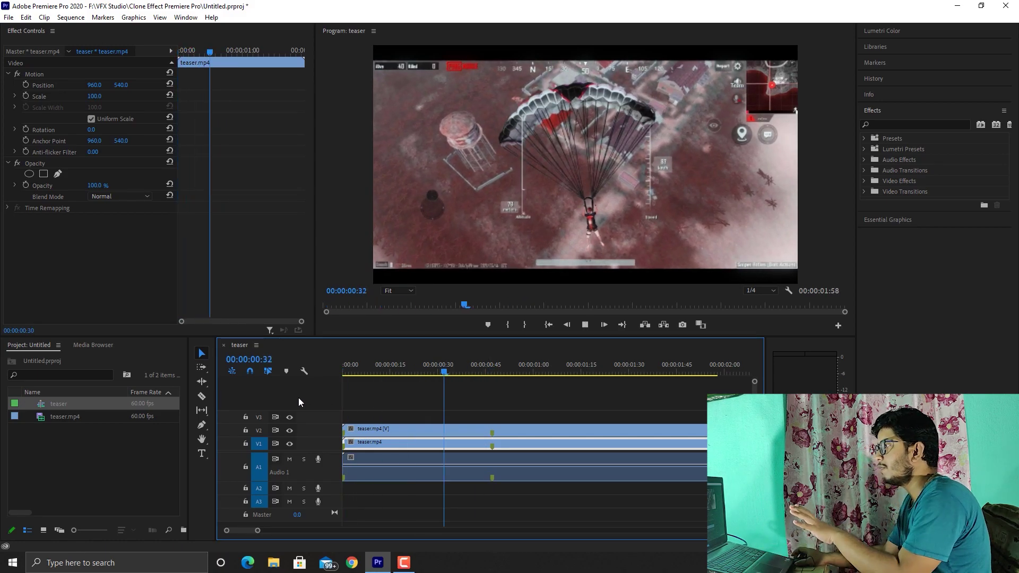
{"action": "key", "text": "space"}
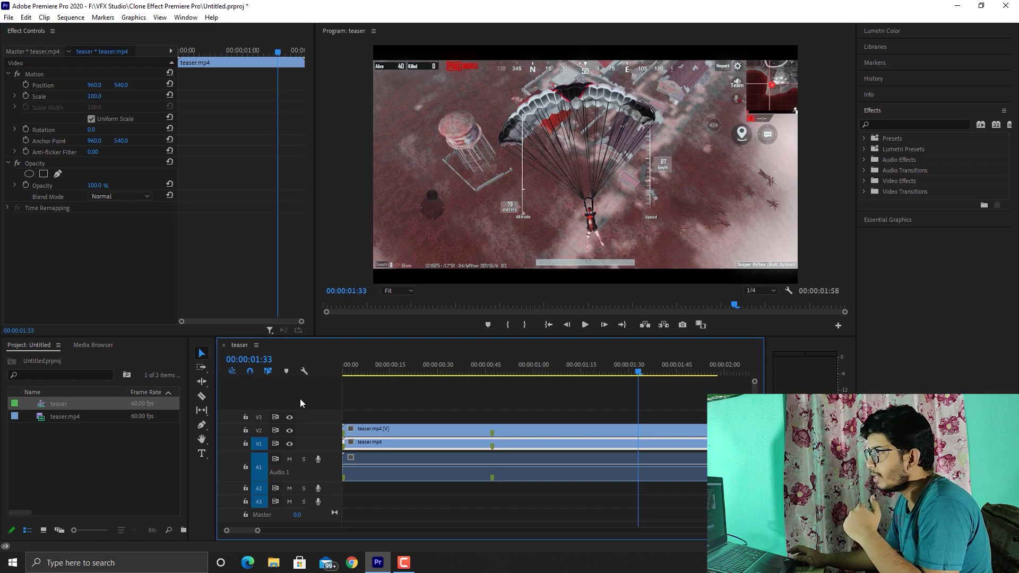
{"action": "left_click", "coordinate": [488, 374]}
{"action": "left_click_drag", "start_coordinate": [489, 375], "coordinate": [492, 374]}
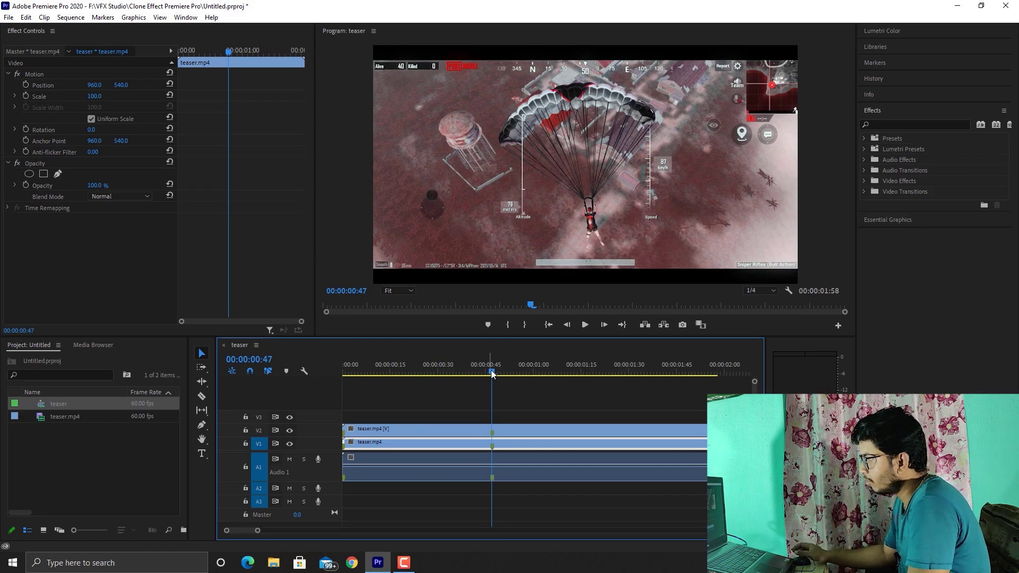
{"action": "left_click", "coordinate": [504, 432]}
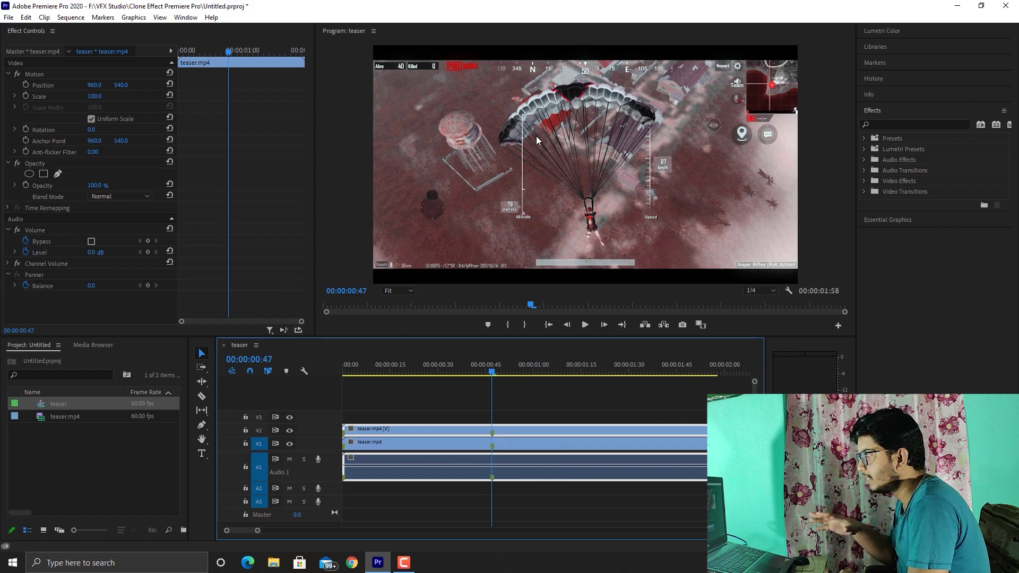
Step: Start a free-form Opacity pen mask on the V2 clip with the Program monitor at 100%
{"action": "left_click", "coordinate": [9, 230]}
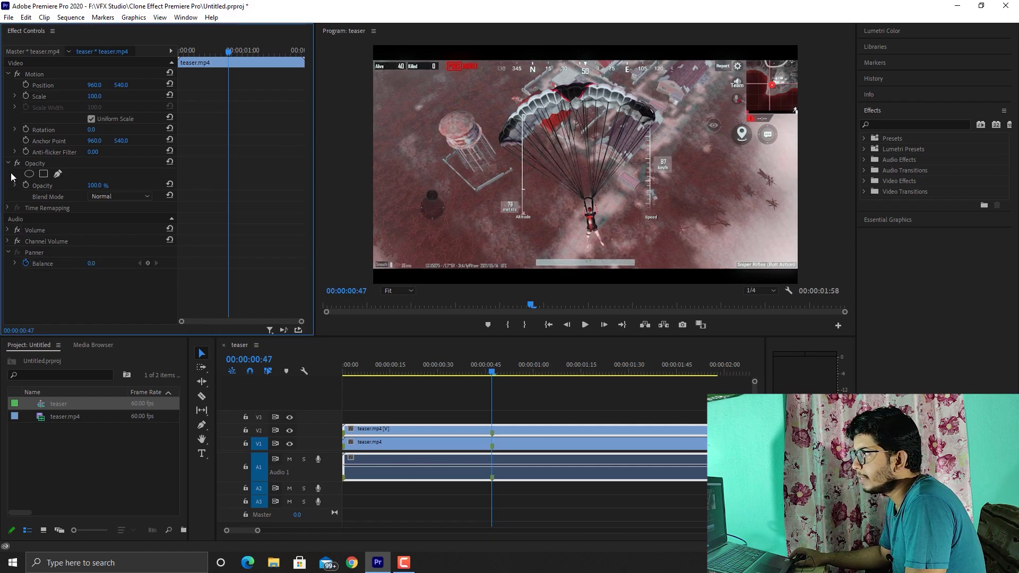
{"action": "left_click", "coordinate": [37, 164]}
{"action": "left_click", "coordinate": [58, 175]}
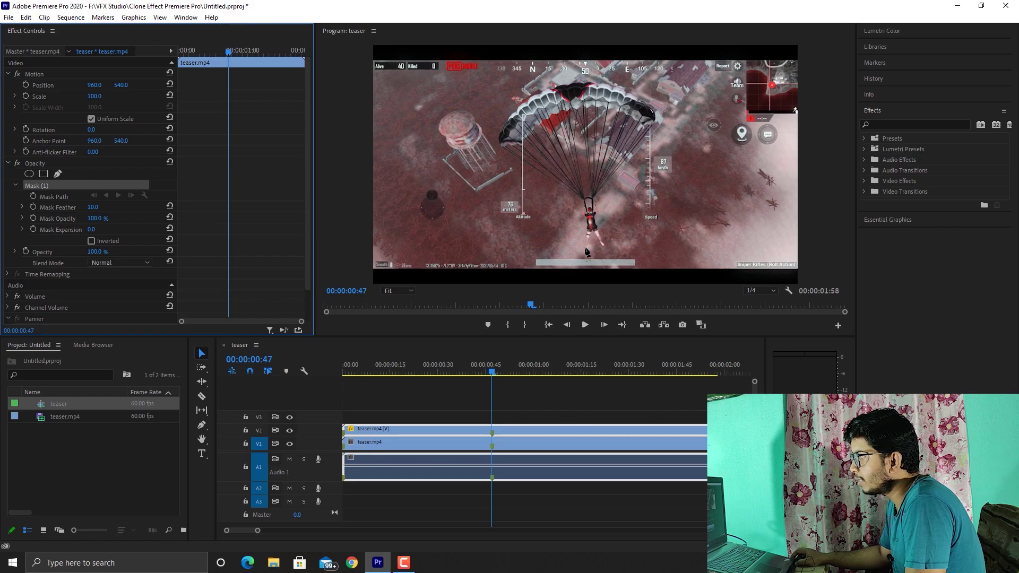
{"action": "left_click", "coordinate": [398, 290]}
{"action": "left_click", "coordinate": [397, 340]}
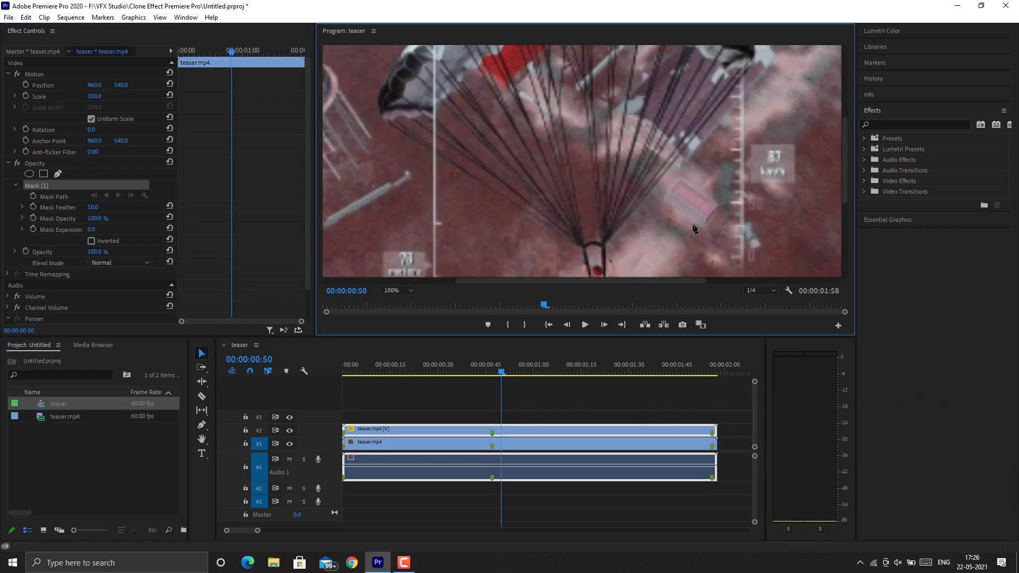
{"action": "left_click_drag", "start_coordinate": [842, 157], "coordinate": [603, 211]}
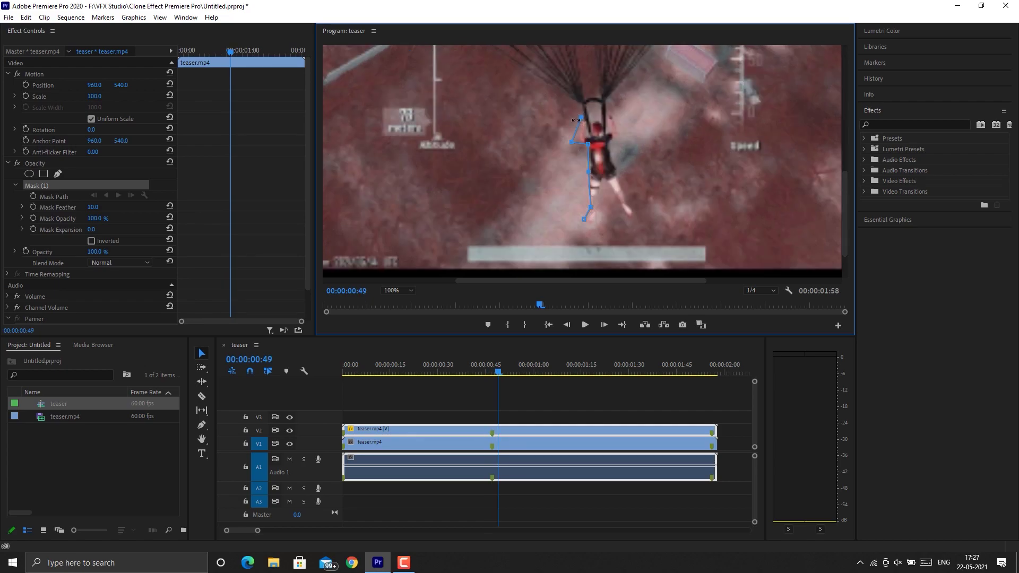
{"action": "left_click_drag", "start_coordinate": [845, 204], "coordinate": [844, 154]}
Step: Place mask points around the canopy and skydiver, then fit the frame back in view
{"action": "left_click", "coordinate": [383, 116]}
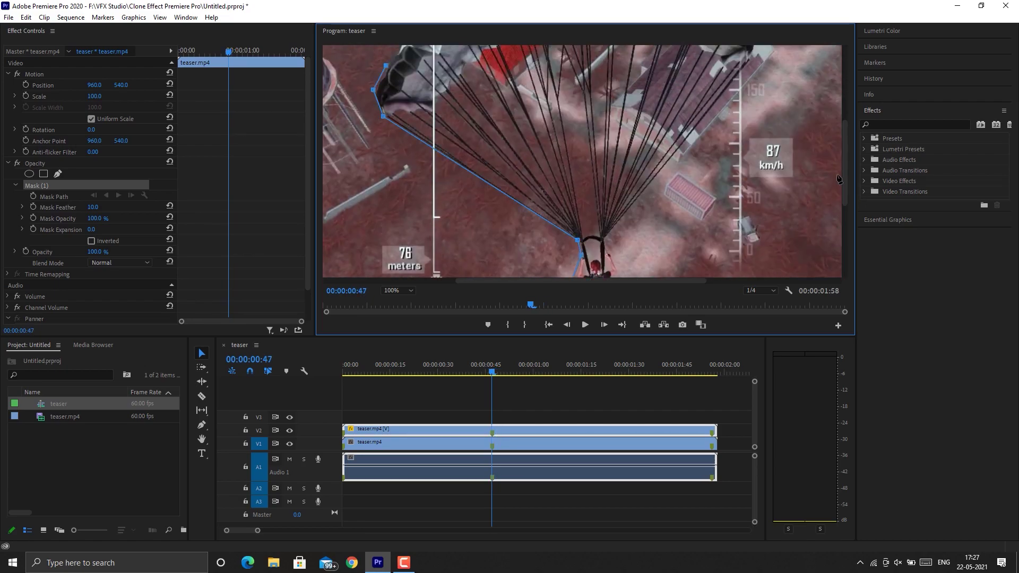
{"action": "scroll", "coordinate": [400, 177], "scroll_direction": "up", "scroll_amount": 5}
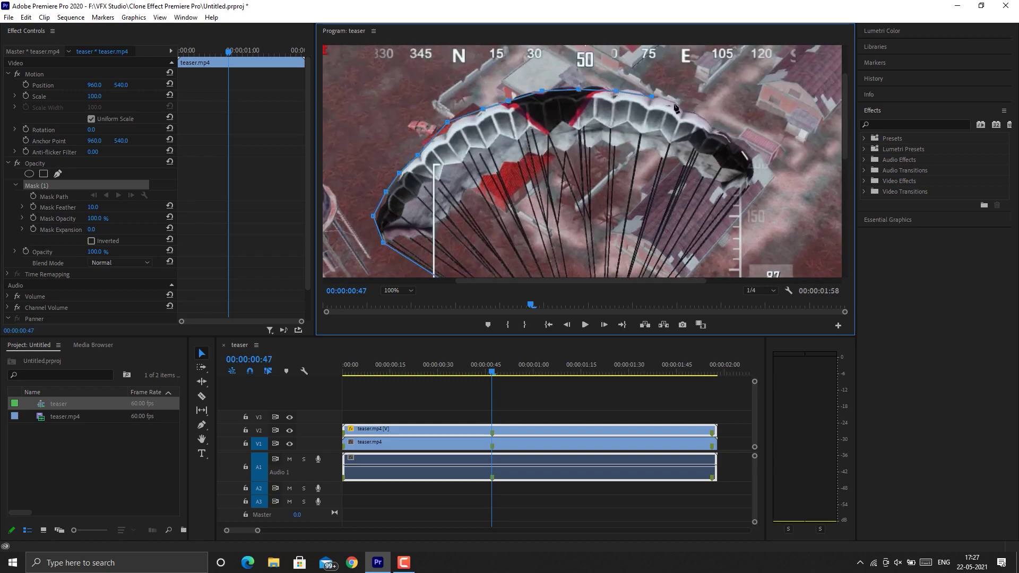
{"action": "scroll", "coordinate": [845, 133], "scroll_direction": "down", "scroll_amount": 10}
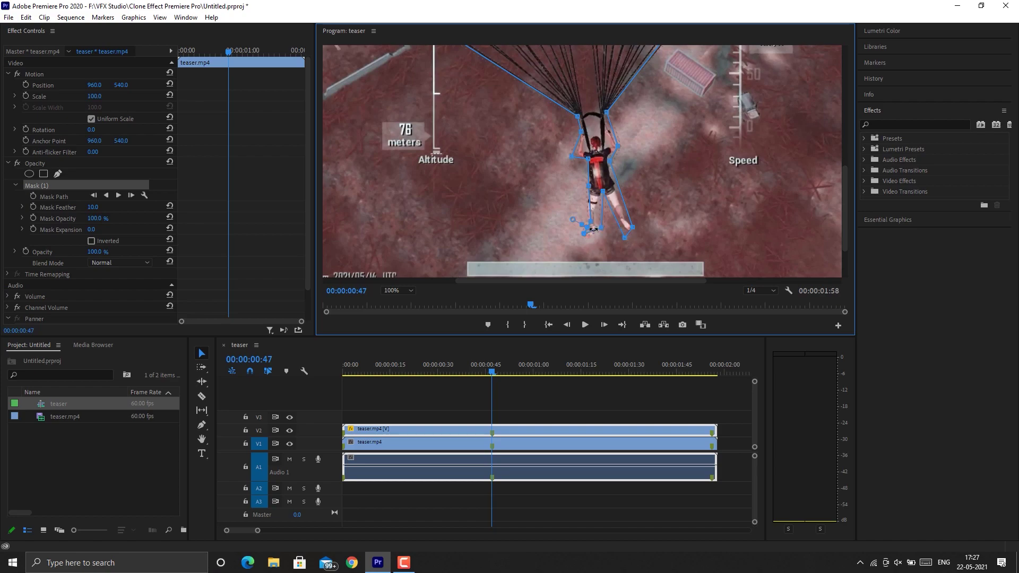
{"action": "scroll", "coordinate": [848, 210], "scroll_direction": "down", "scroll_amount": 2}
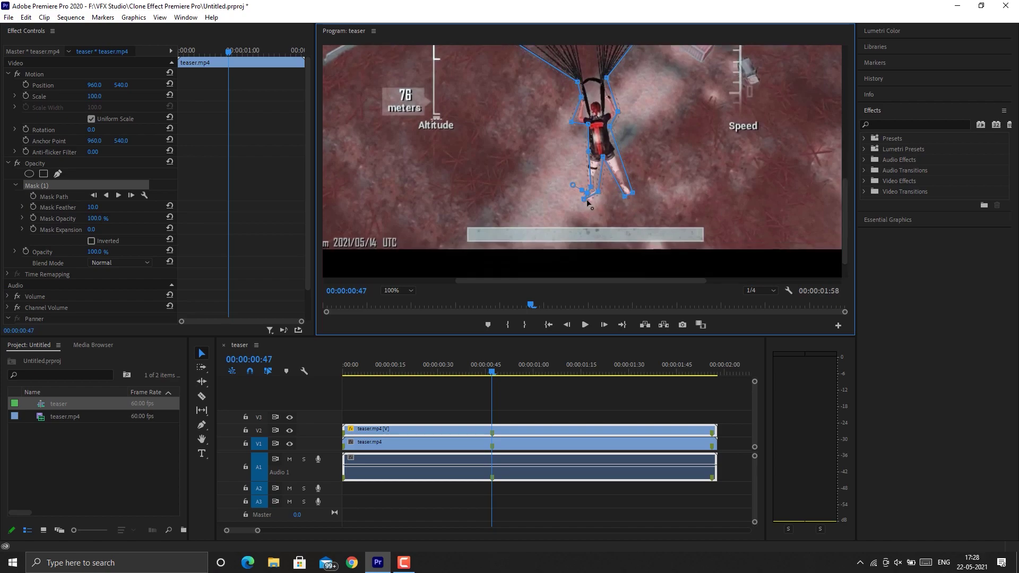
{"action": "scroll", "coordinate": [843, 113], "scroll_direction": "up", "scroll_amount": 10}
{"action": "left_click", "coordinate": [398, 291]}
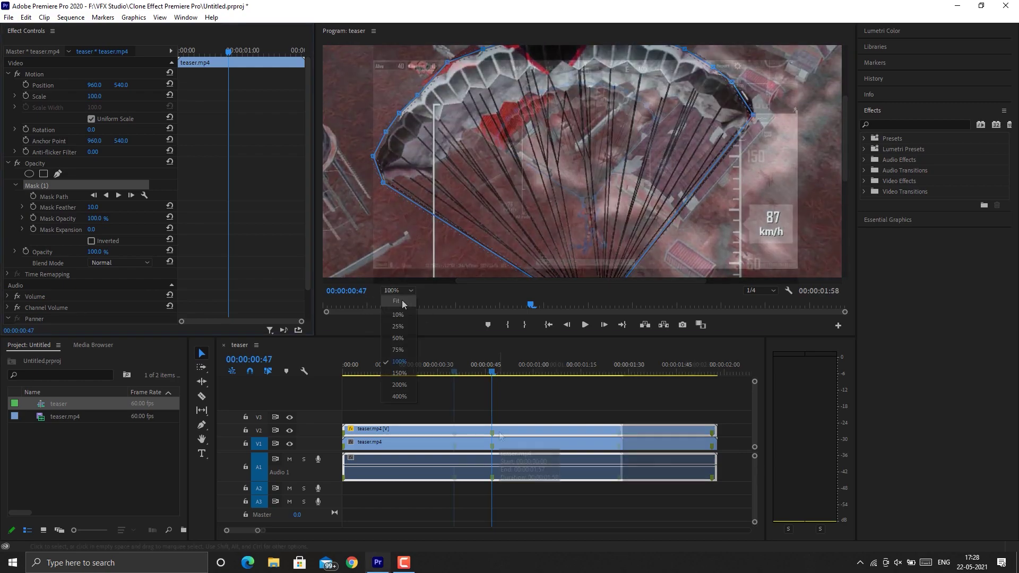
{"action": "left_click", "coordinate": [403, 300]}
{"action": "scroll", "coordinate": [499, 432], "scroll_direction": "down", "scroll_amount": 3}
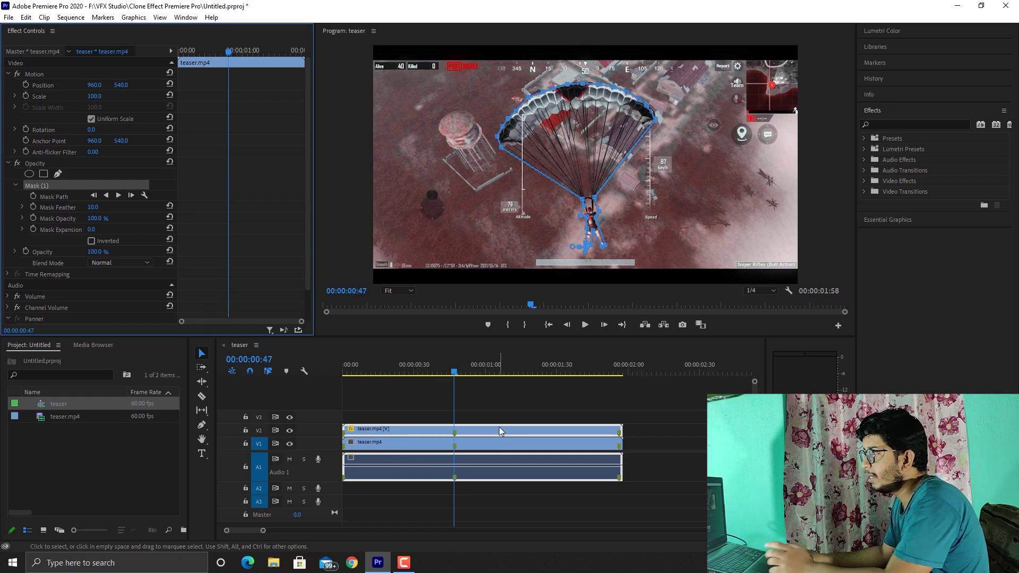
Step: Duplicate the masked clip onto V3 and display its mask outline around the parachute
{"action": "left_click", "coordinate": [479, 428]}
{"action": "left_click_drag", "start_coordinate": [479, 427], "coordinate": [479, 415]}
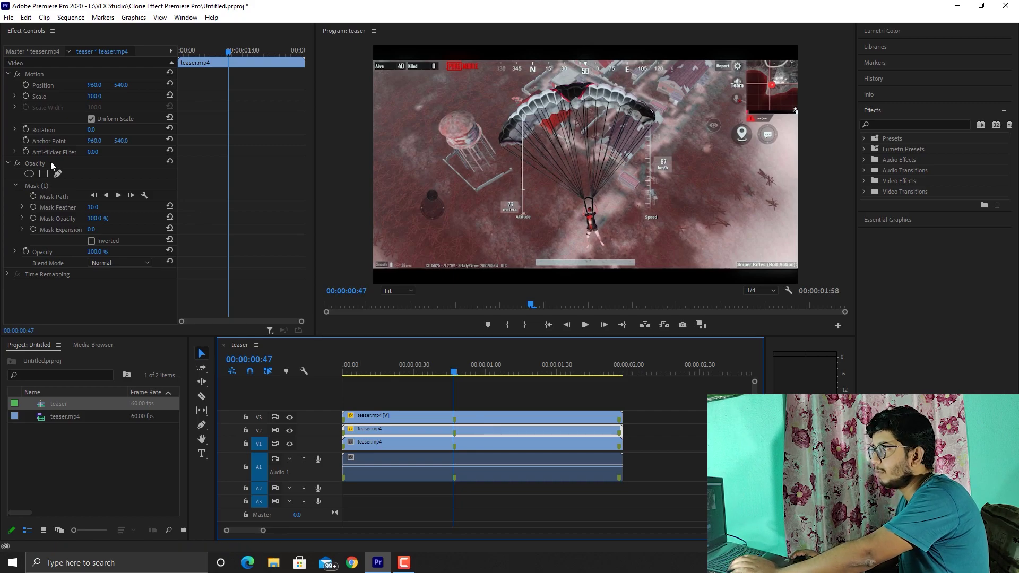
{"action": "left_click", "coordinate": [51, 164]}
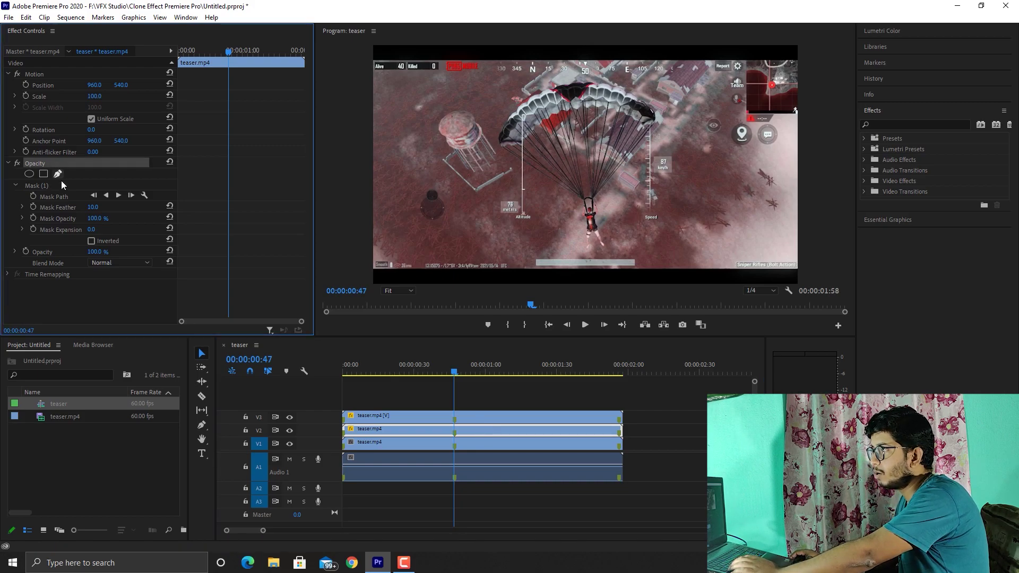
{"action": "left_click", "coordinate": [385, 415]}
{"action": "left_click", "coordinate": [92, 186]}
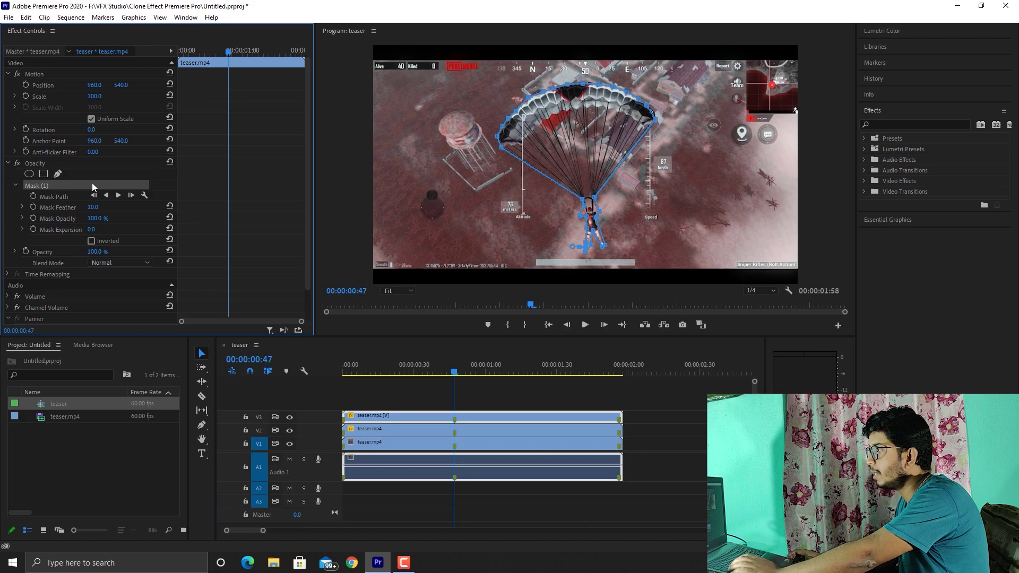
Step: Hide the V1 gameplay and V3 top-copy tracks, leaving the V2 parachute visible
{"action": "left_click", "coordinate": [376, 444]}
{"action": "left_click", "coordinate": [290, 444]}
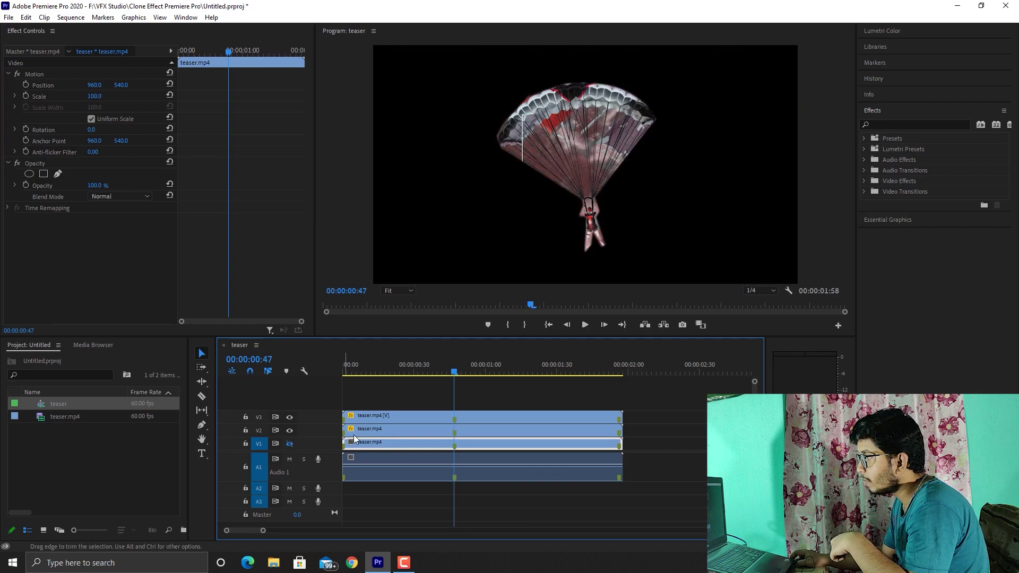
{"action": "left_click", "coordinate": [377, 434]}
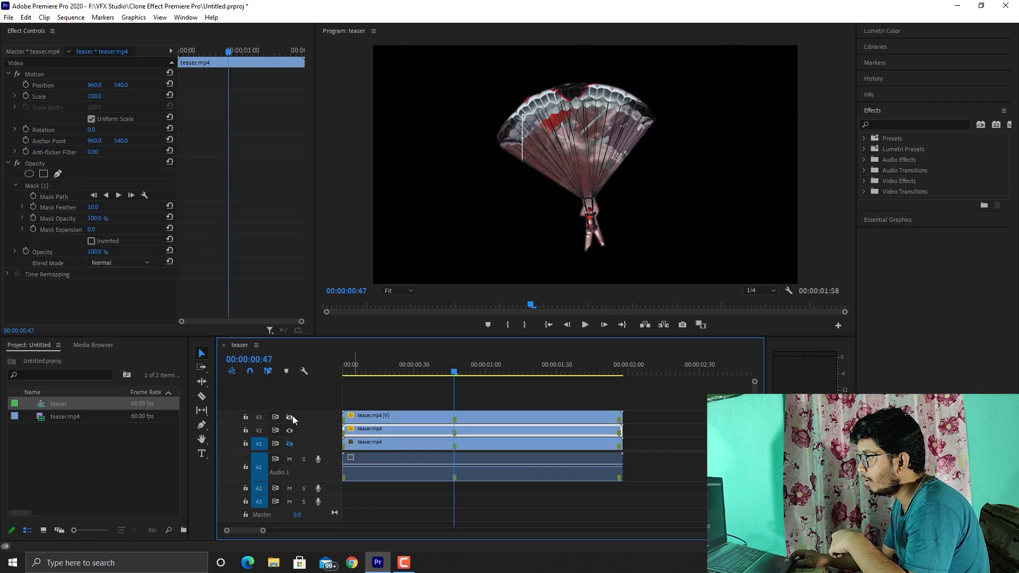
{"action": "left_click", "coordinate": [290, 417]}
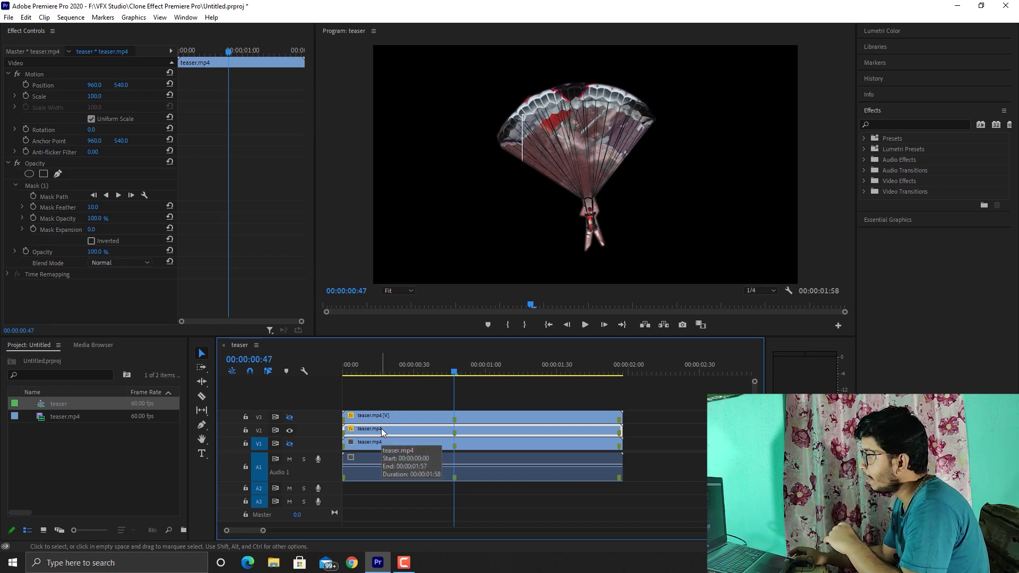
Step: Set a Position keyframe at 960, 540 on the V2 copy at 00:00:00:47
{"action": "left_click", "coordinate": [457, 371]}
{"action": "left_click", "coordinate": [454, 372]}
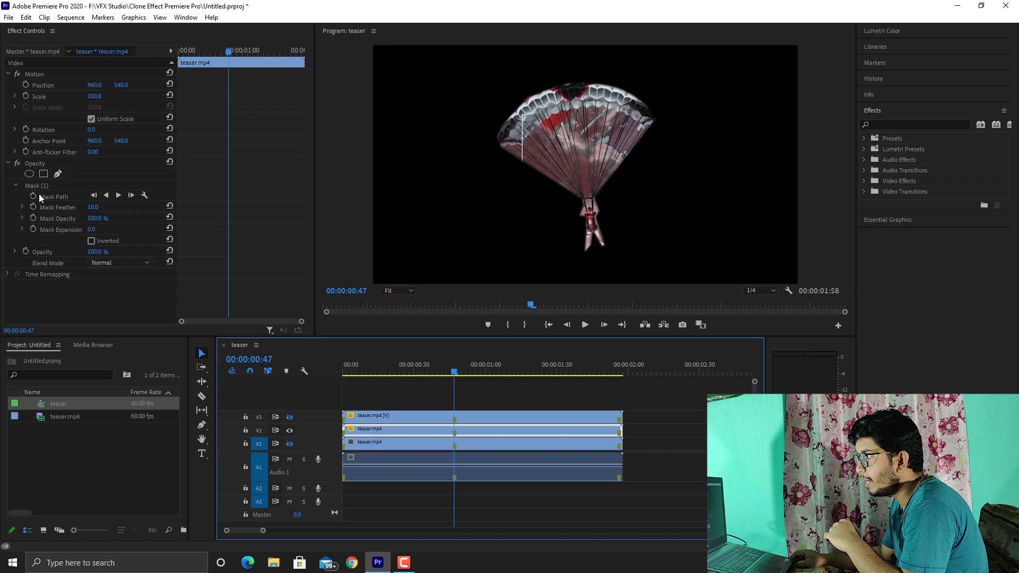
{"action": "left_click", "coordinate": [25, 84]}
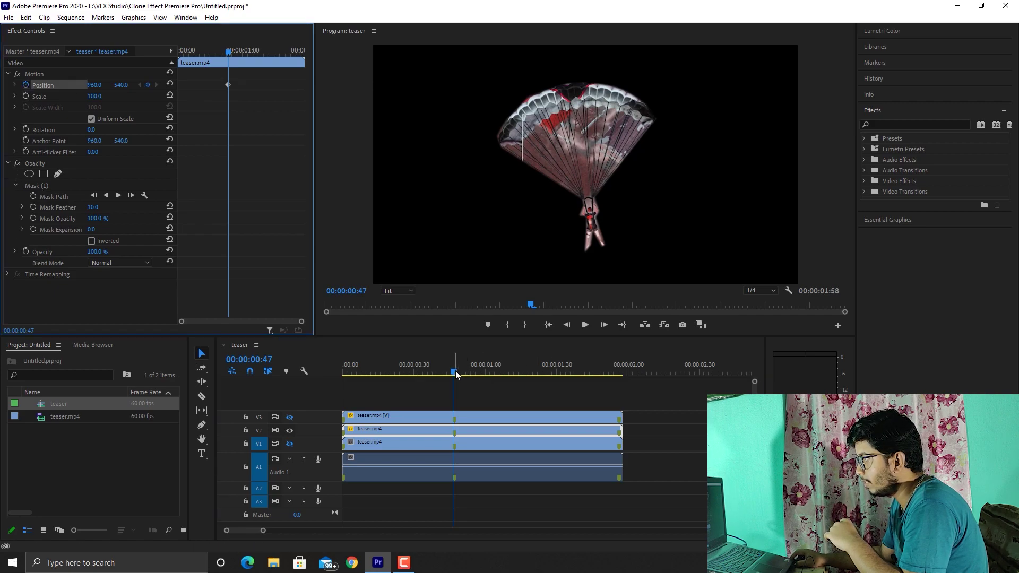
Step: Keyframe the V2 copy's Position at 00:00 and 01:56, then set X to 470 at 00:00:00:47
{"action": "left_click_drag", "start_coordinate": [455, 372], "coordinate": [338, 374]}
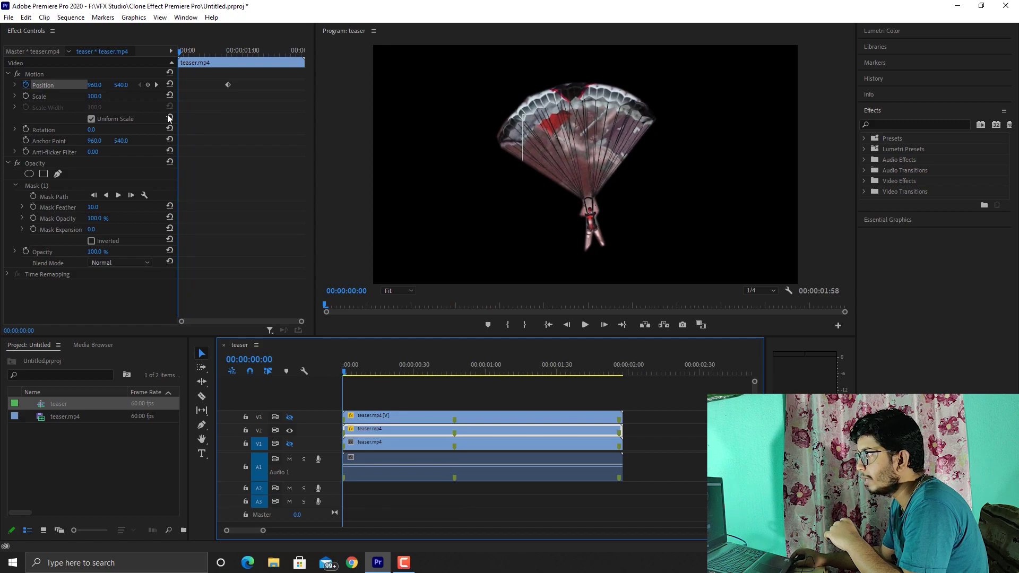
{"action": "left_click", "coordinate": [148, 84]}
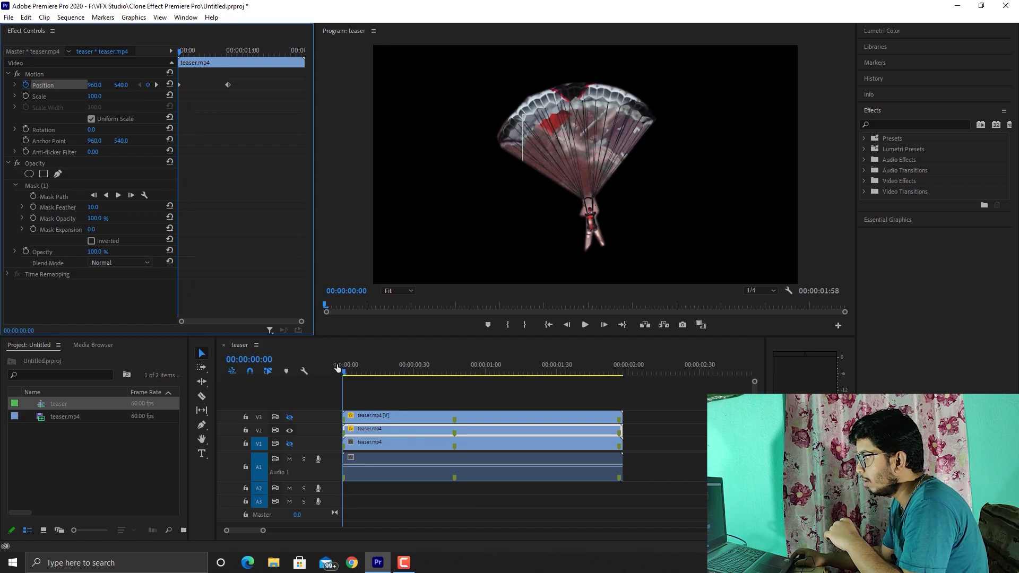
{"action": "left_click_drag", "start_coordinate": [343, 372], "coordinate": [621, 397]}
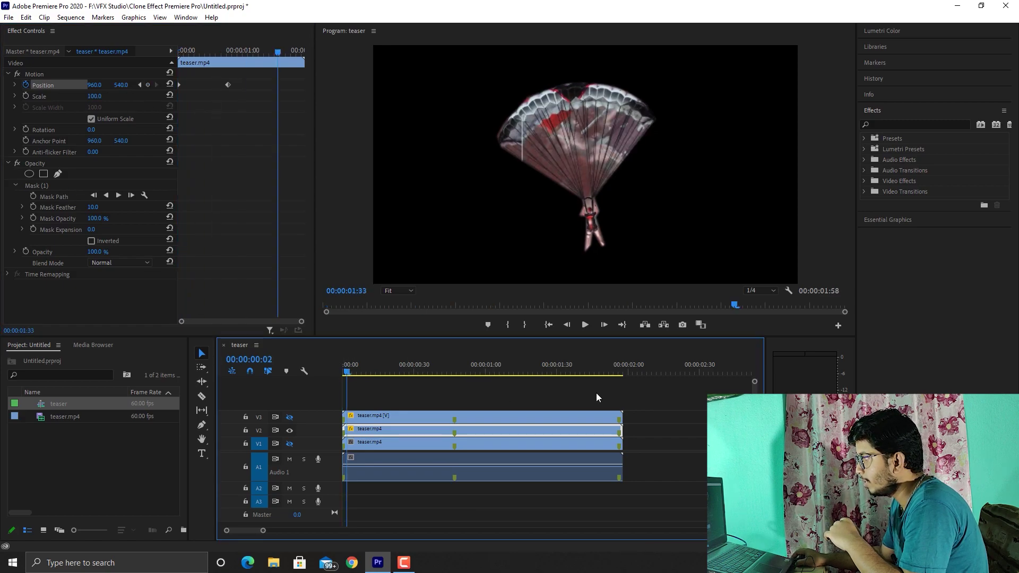
{"action": "left_click", "coordinate": [147, 85]}
{"action": "left_click", "coordinate": [618, 372]}
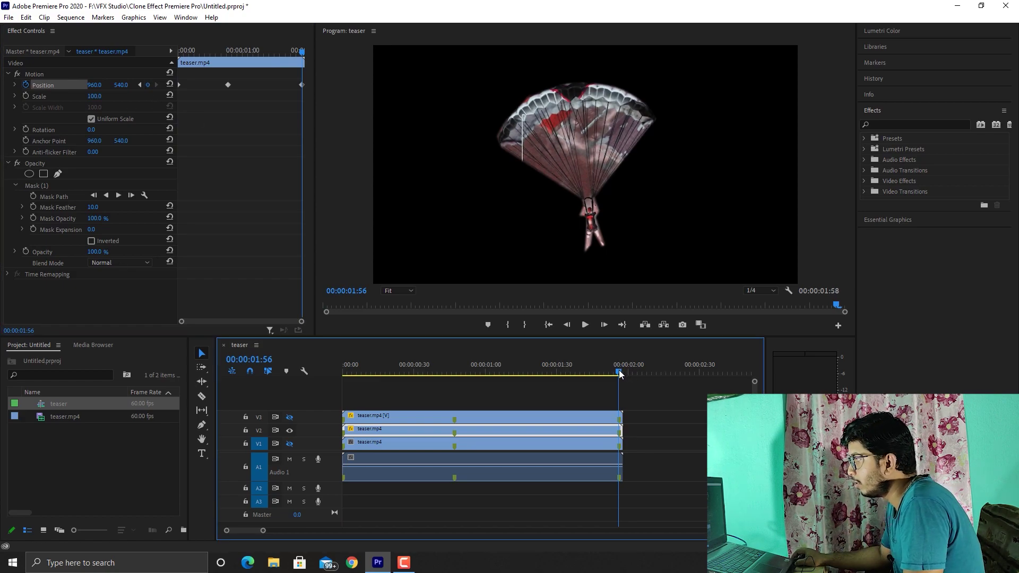
{"action": "left_click_drag", "start_coordinate": [619, 371], "coordinate": [455, 386]}
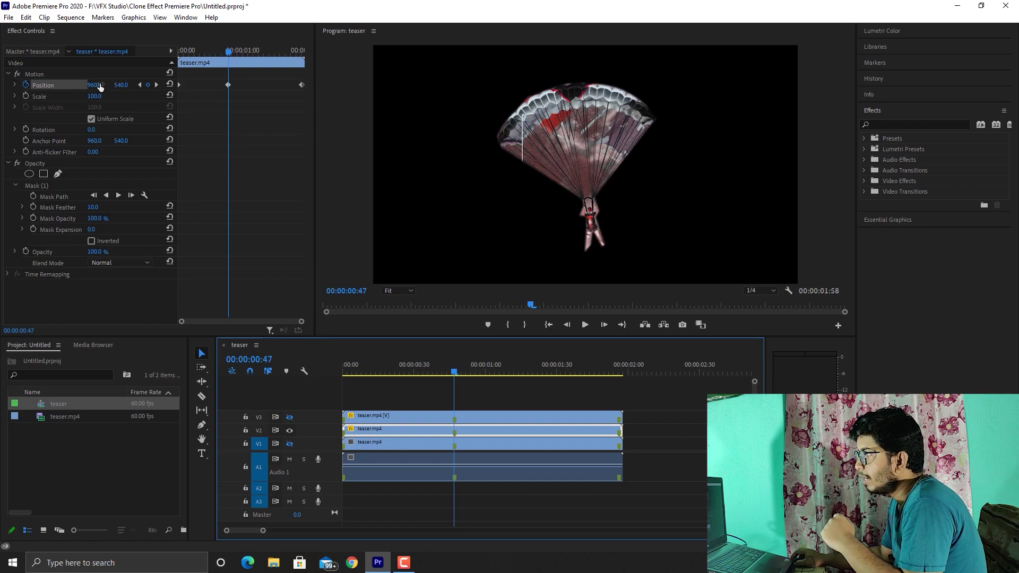
{"action": "left_click_drag", "start_coordinate": [95, 85], "coordinate": [37, 86]}
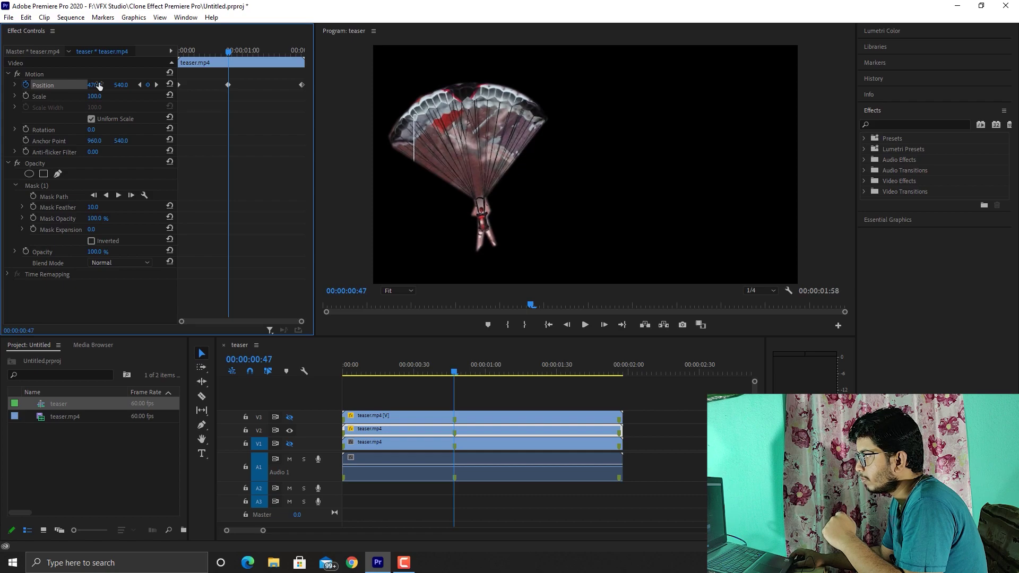
{"action": "left_click", "coordinate": [474, 430]}
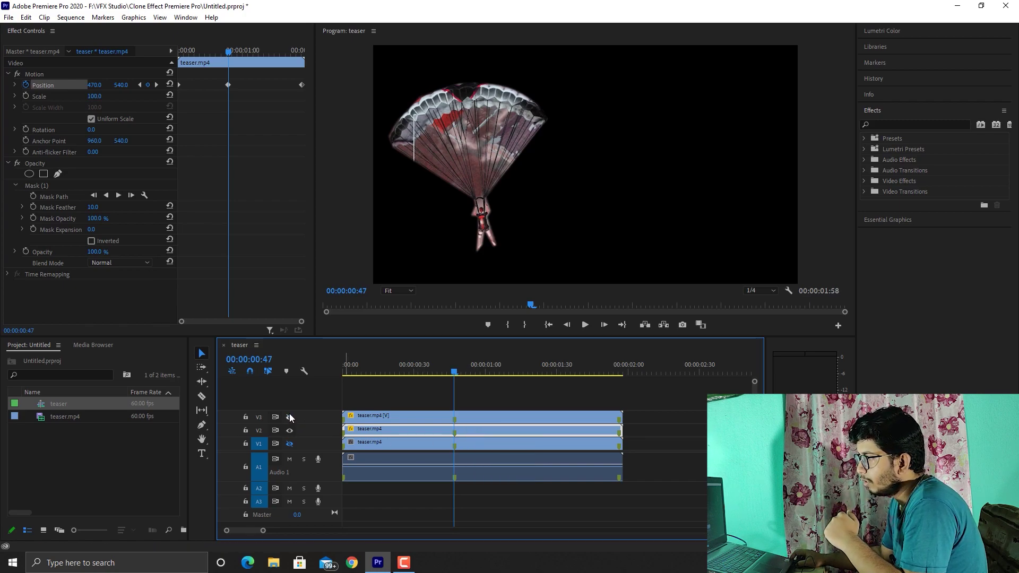
Step: Hide V2, show and select the V3 copy, and keyframe its Position at 00:00
{"action": "left_click", "coordinate": [290, 430]}
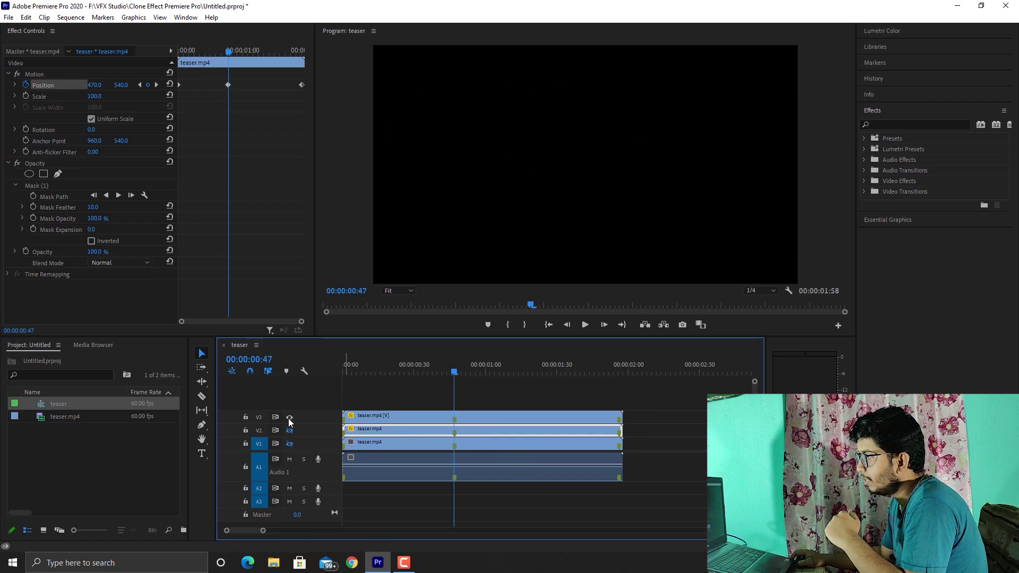
{"action": "left_click", "coordinate": [289, 418]}
{"action": "left_click", "coordinate": [470, 416]}
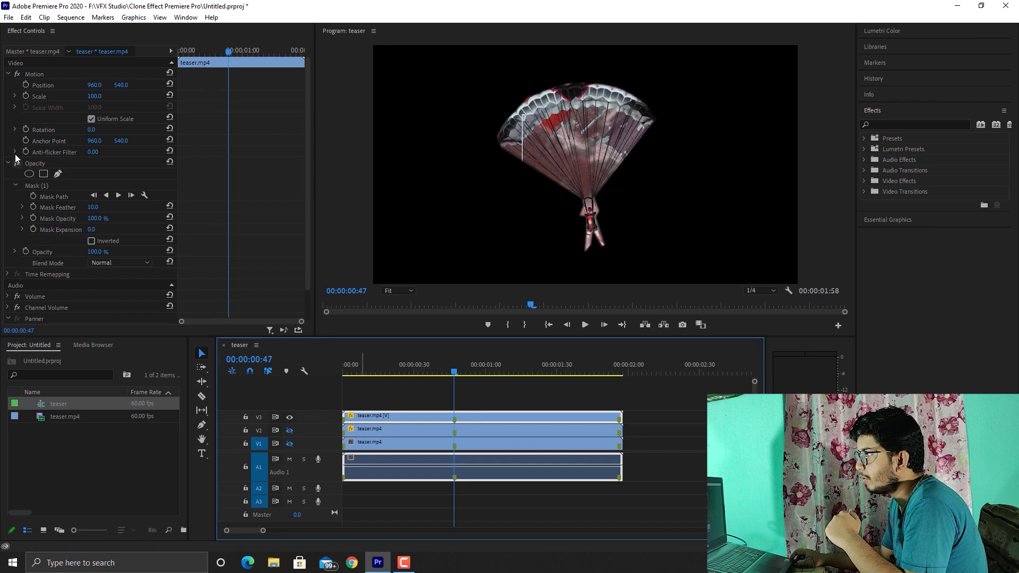
{"action": "left_click", "coordinate": [25, 85]}
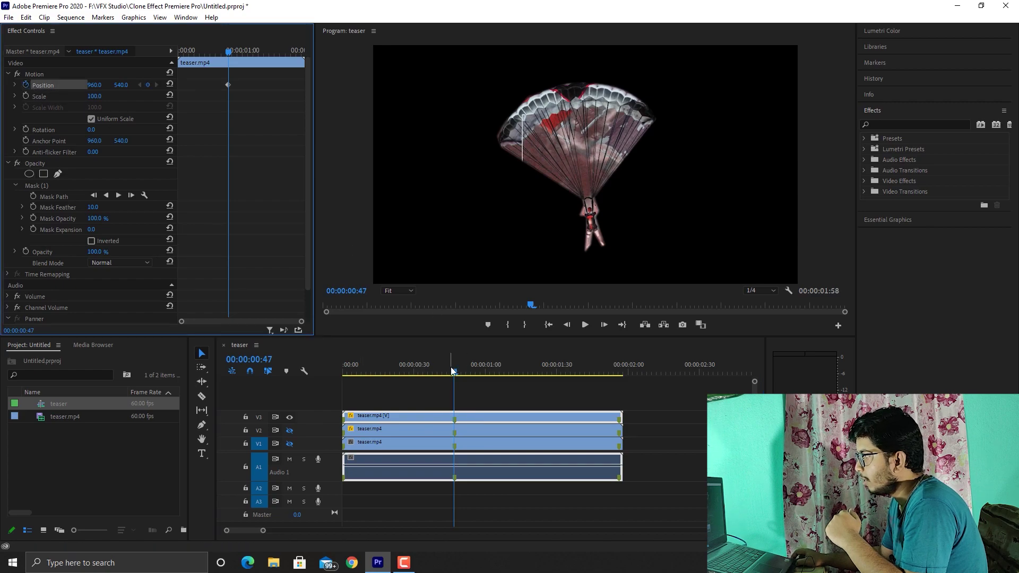
{"action": "left_click_drag", "start_coordinate": [452, 370], "coordinate": [300, 374]}
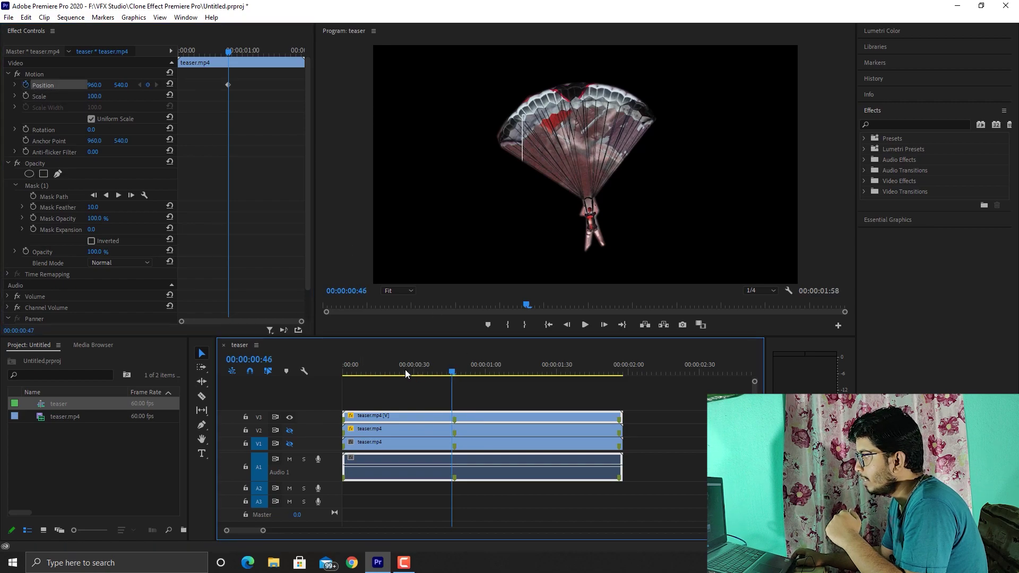
{"action": "left_click", "coordinate": [148, 85]}
Step: Keyframe V3 Position at 01:56, set X to 1568 at 00:00:00:47, and show V2 again
{"action": "left_click", "coordinate": [345, 368]}
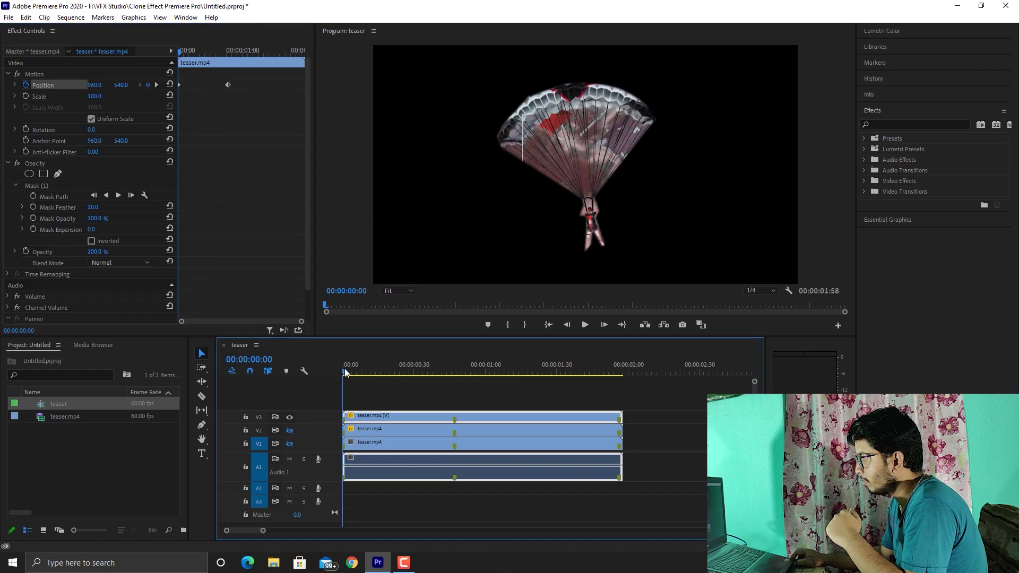
{"action": "left_click_drag", "start_coordinate": [345, 369], "coordinate": [620, 387]}
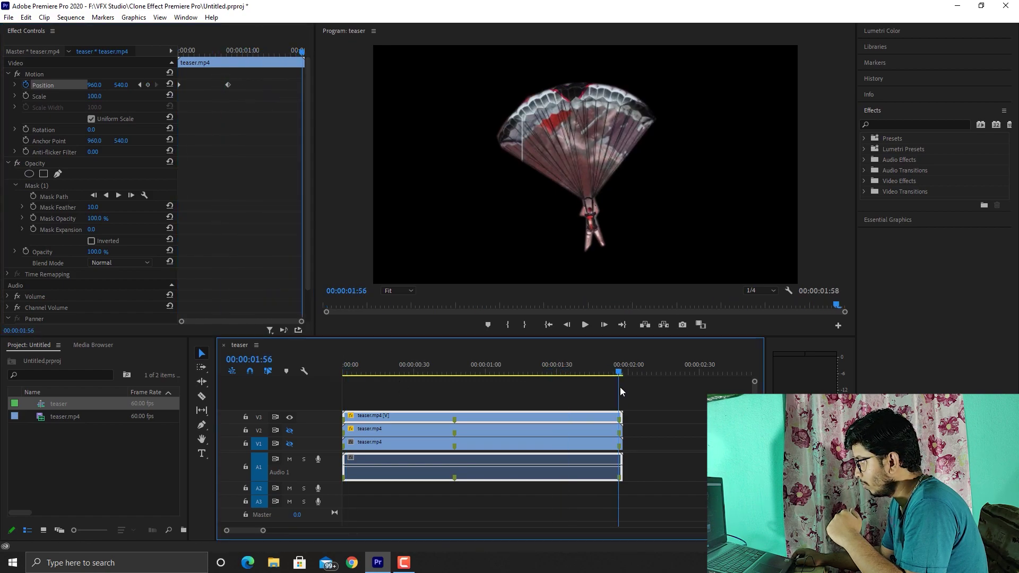
{"action": "left_click", "coordinate": [147, 84]}
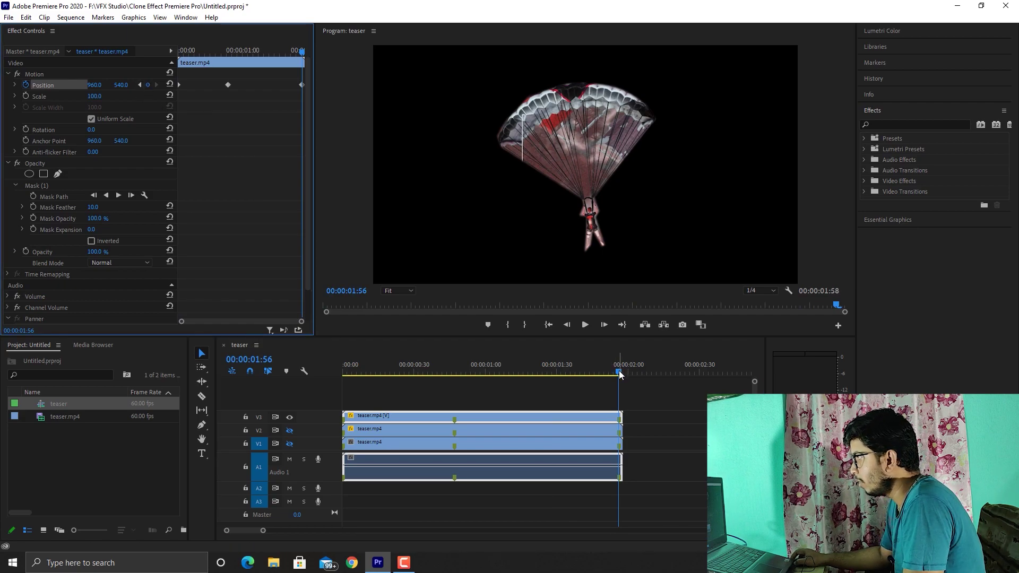
{"action": "left_click_drag", "start_coordinate": [619, 370], "coordinate": [456, 383]}
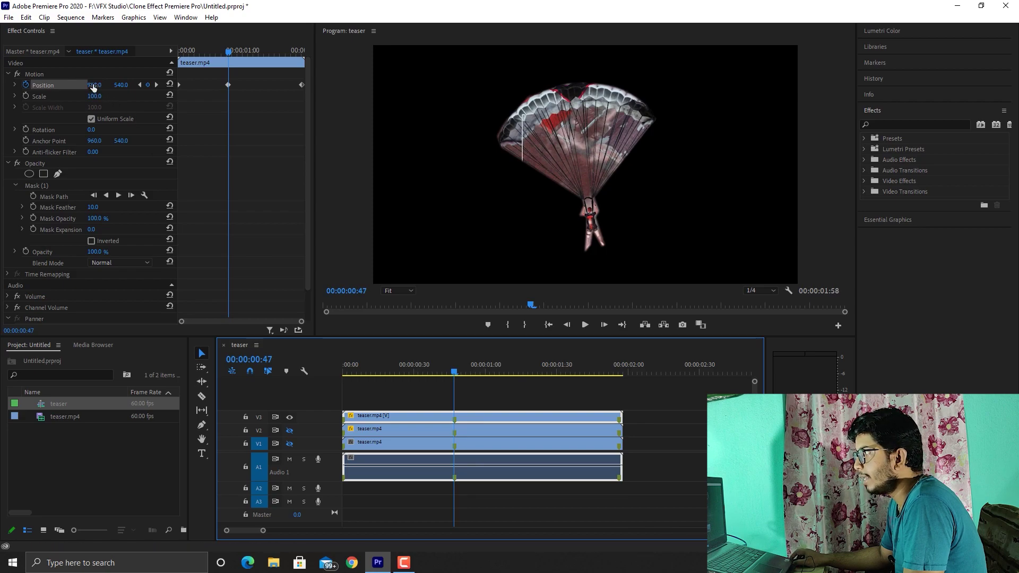
{"action": "left_click_drag", "start_coordinate": [93, 84], "coordinate": [254, 85]}
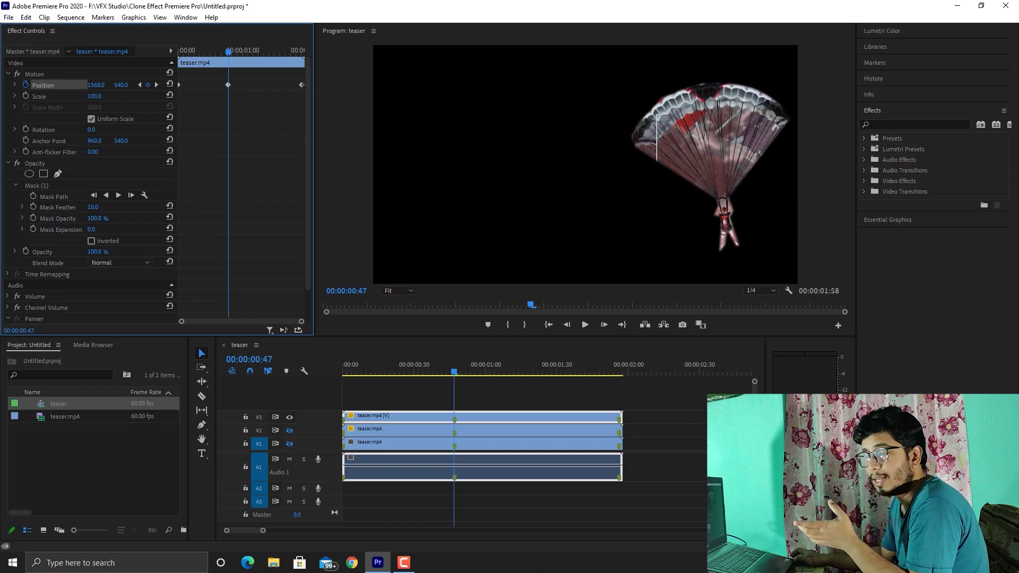
{"action": "left_click", "coordinate": [290, 431]}
Step: Show the V1 gameplay track again and hide the V2 left parachute clone
{"action": "left_click", "coordinate": [290, 444]}
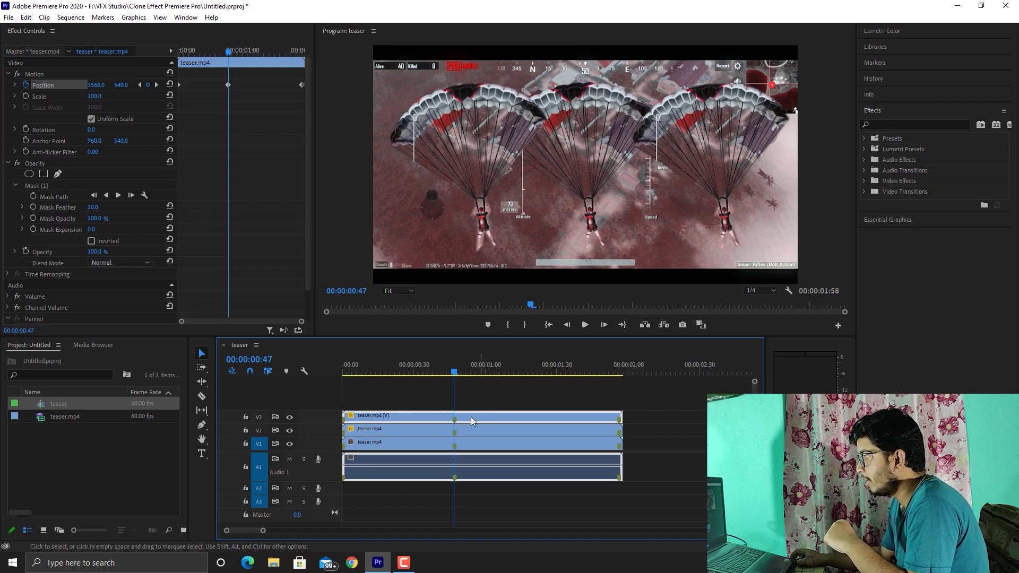
{"action": "left_click", "coordinate": [290, 430]}
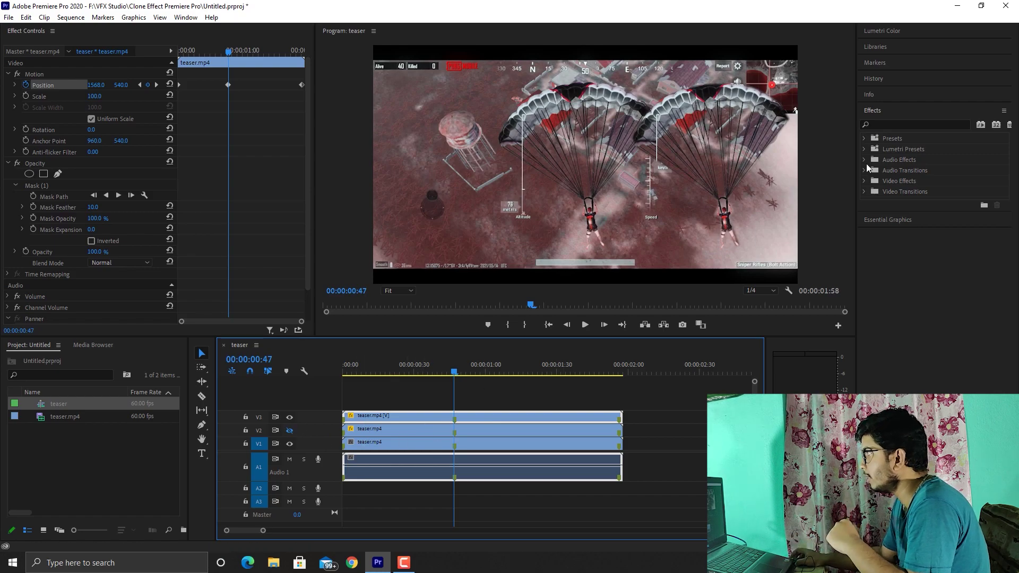
{"action": "left_click", "coordinate": [900, 123]}
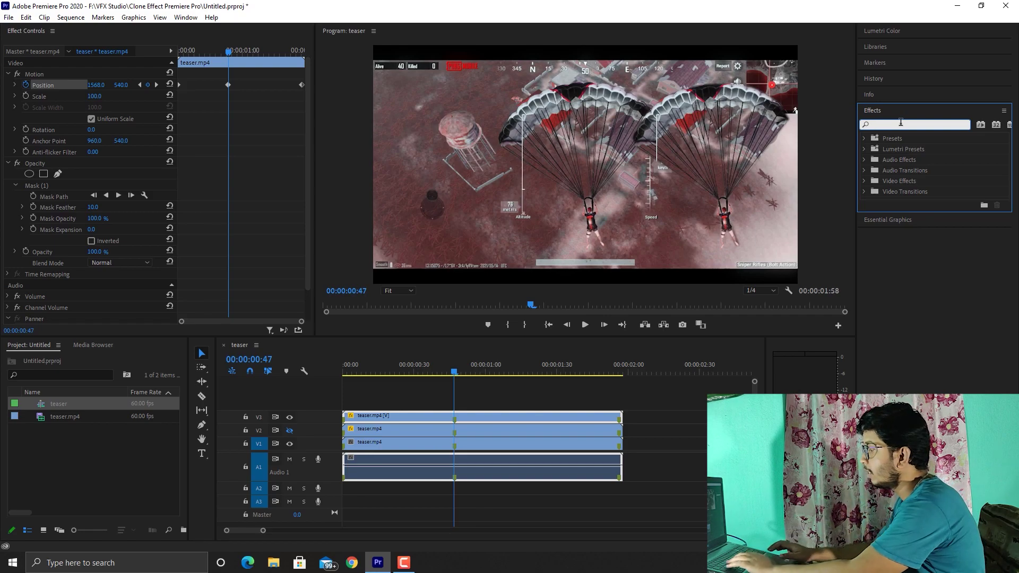
Step: Search effects for 's_edge' and apply Sapphire S_EdgeRays to the V3 clip
{"action": "type", "text": "s_edge"}
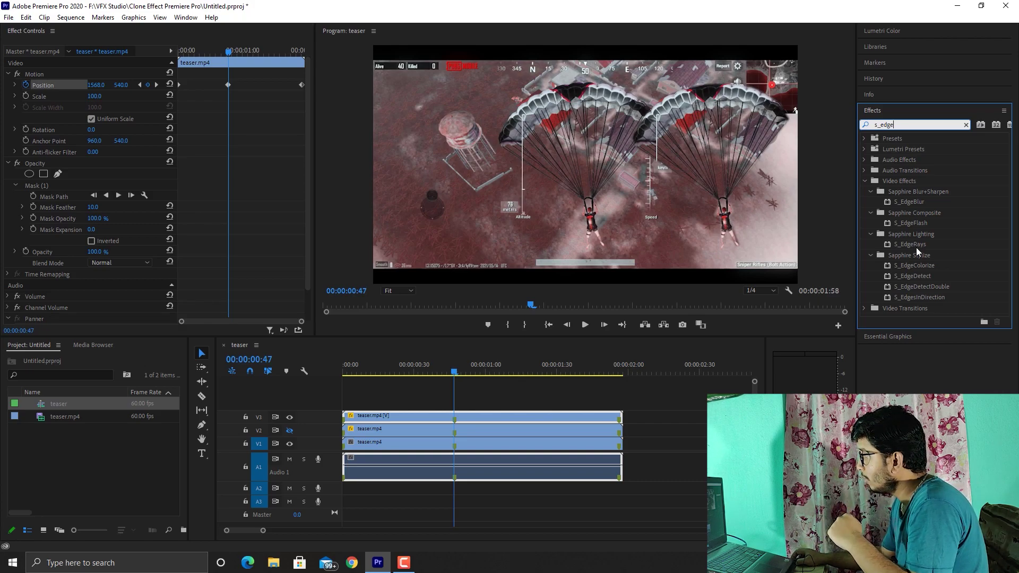
{"action": "left_click_drag", "start_coordinate": [917, 245], "coordinate": [452, 420]}
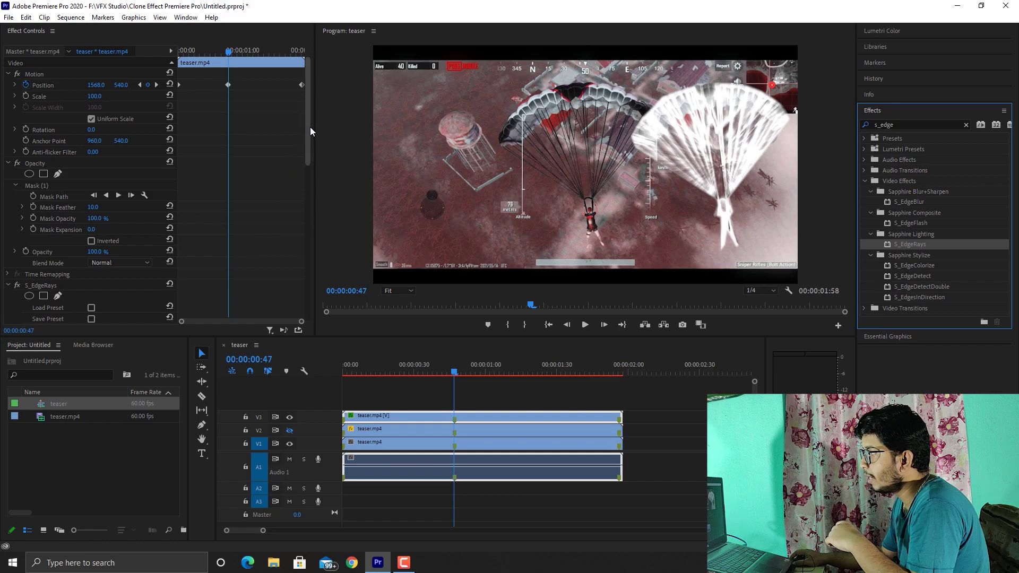
Step: Change the S_EdgeRays Show setting from Result to Edges in Effect Controls
{"action": "left_click_drag", "start_coordinate": [311, 127], "coordinate": [304, 204]}
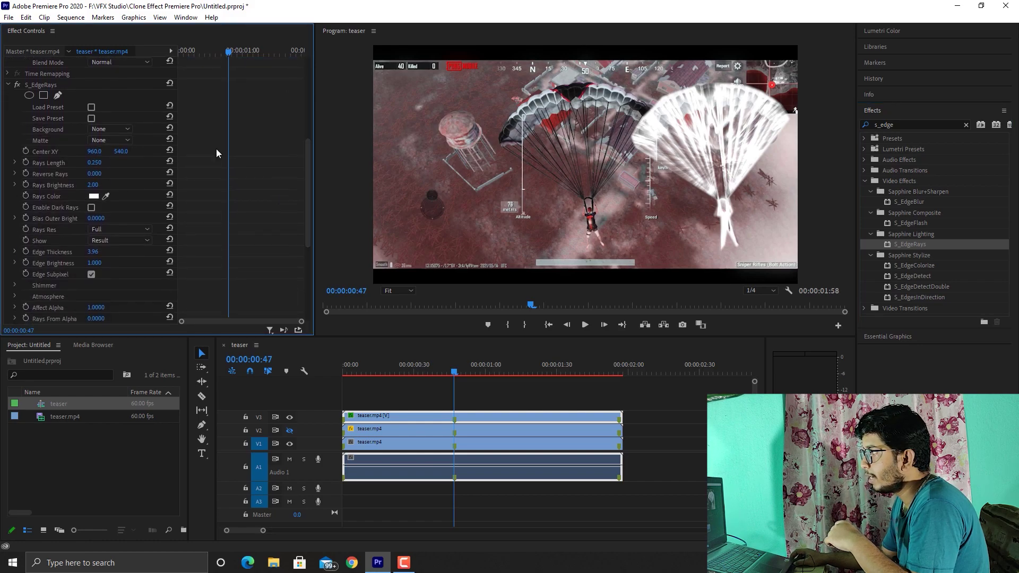
{"action": "left_click", "coordinate": [38, 85]}
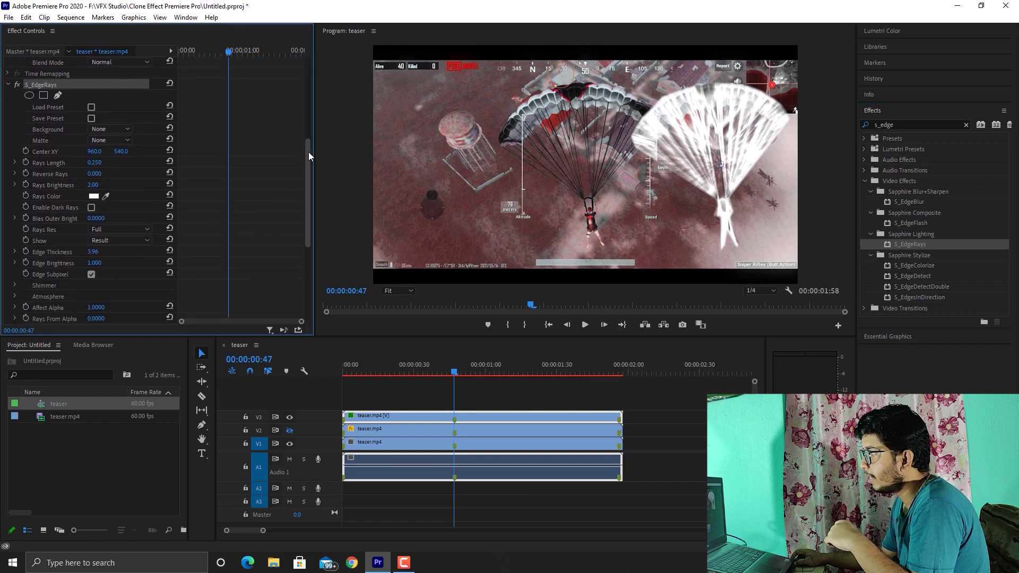
{"action": "left_click_drag", "start_coordinate": [308, 151], "coordinate": [309, 186]}
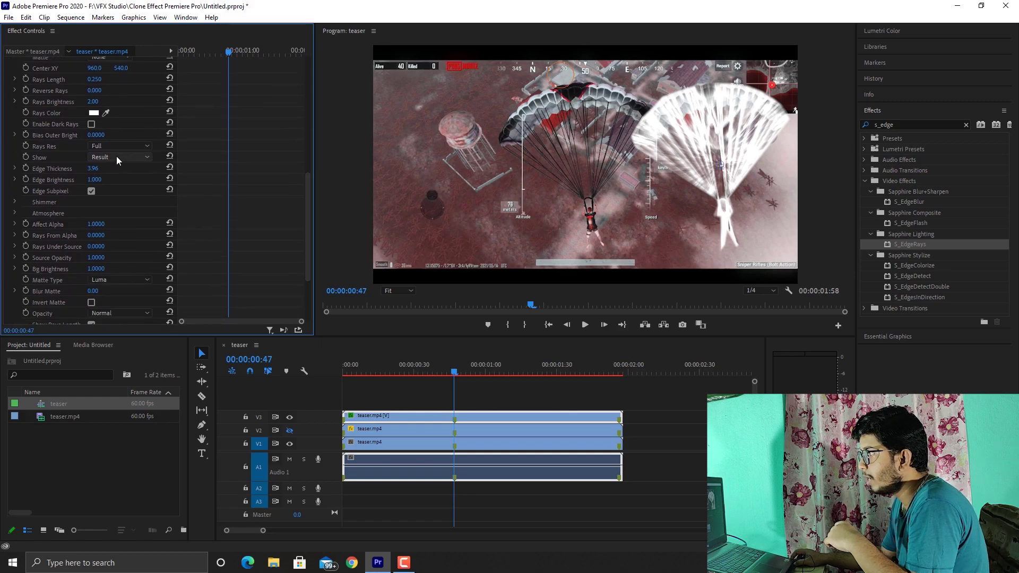
{"action": "left_click", "coordinate": [111, 154]}
{"action": "left_click", "coordinate": [117, 178]}
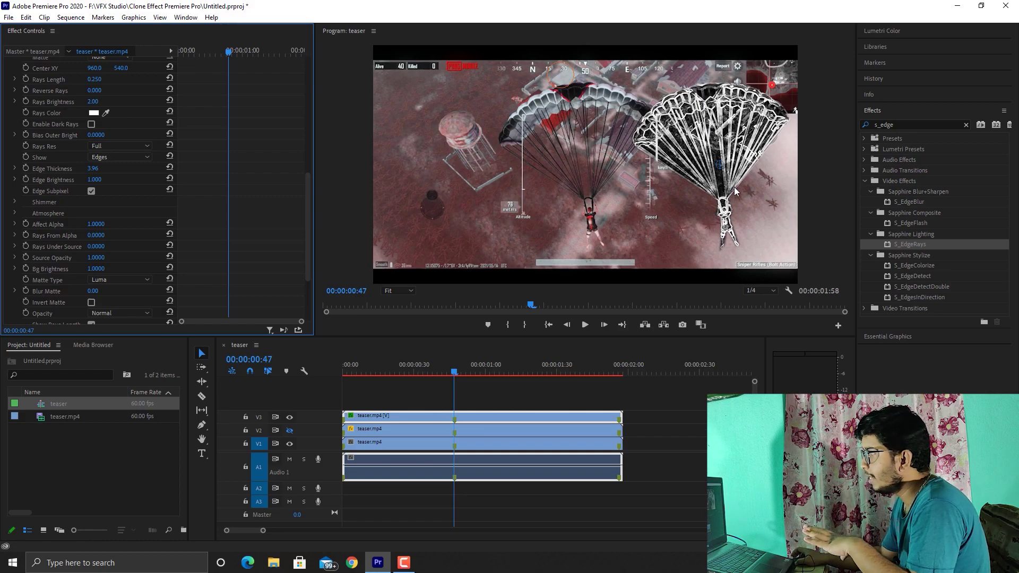
Step: Step a few frames back and forward to check the white outlines, returning to frame 47
{"action": "key", "text": "Left"}
{"action": "key", "text": "Left"}
{"action": "key", "text": "Right"}
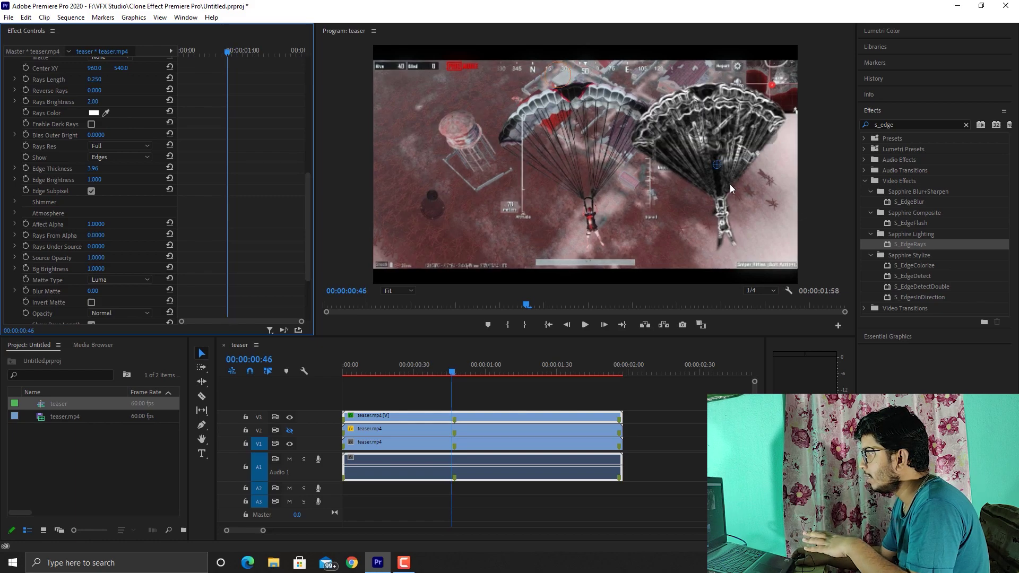
{"action": "key", "text": "Right"}
{"action": "key", "text": "Right"}
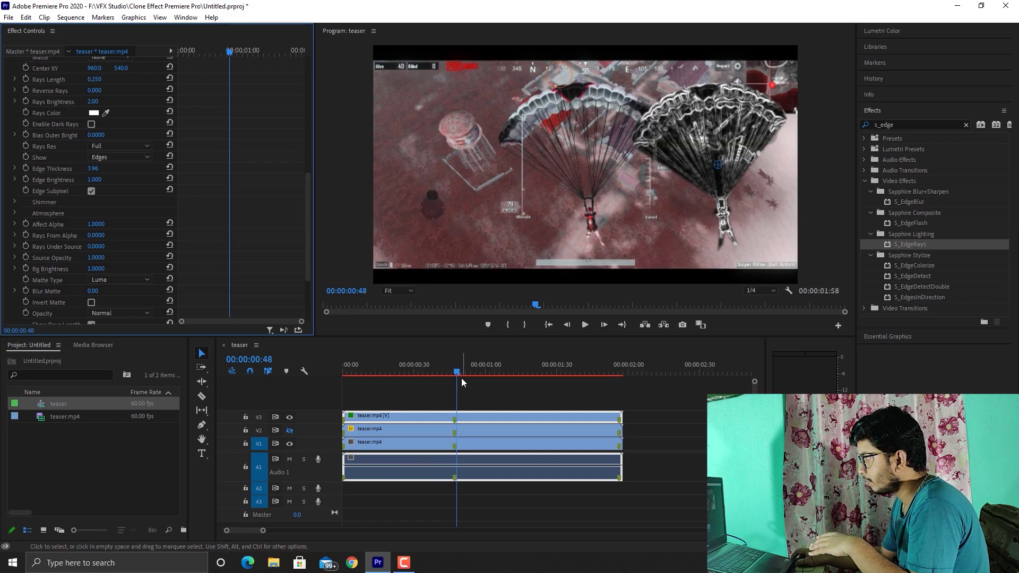
{"action": "left_click_drag", "start_coordinate": [456, 372], "coordinate": [455, 373]}
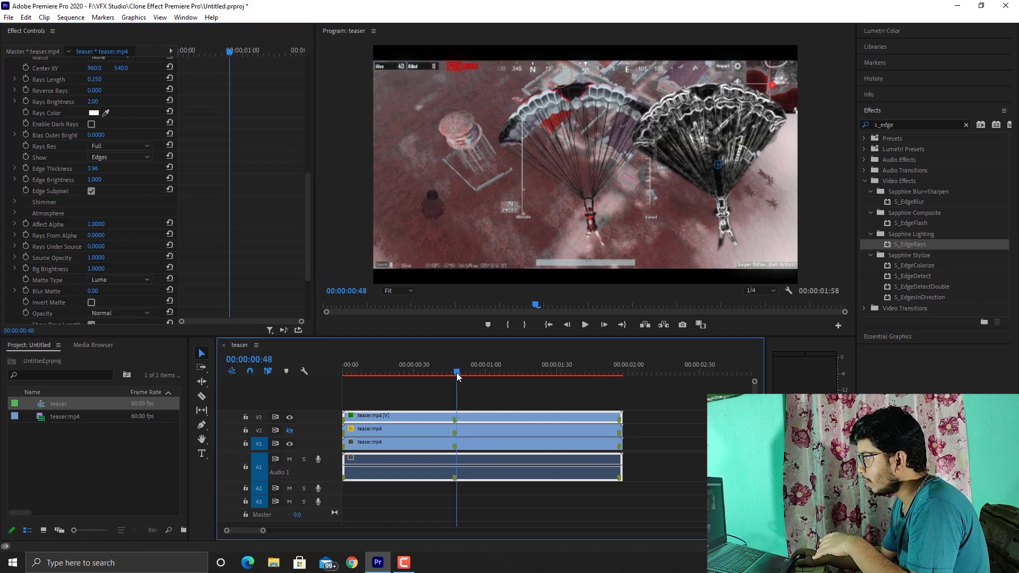
Step: Switch the Program monitor playback resolution to Full, then back to 1/4, and focus the timeline
{"action": "left_click", "coordinate": [760, 291]}
{"action": "left_click", "coordinate": [762, 300]}
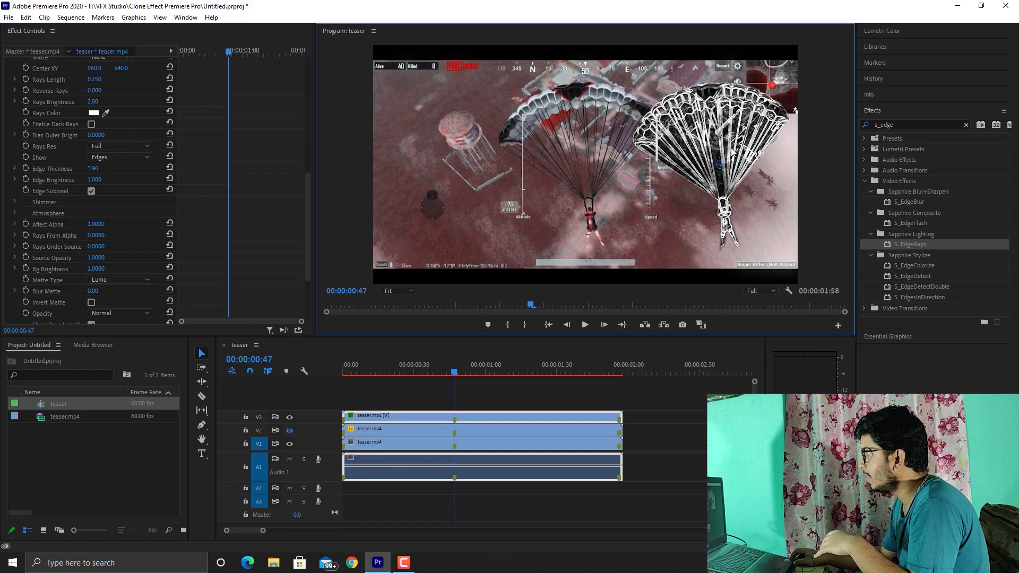
{"action": "left_click", "coordinate": [767, 292]}
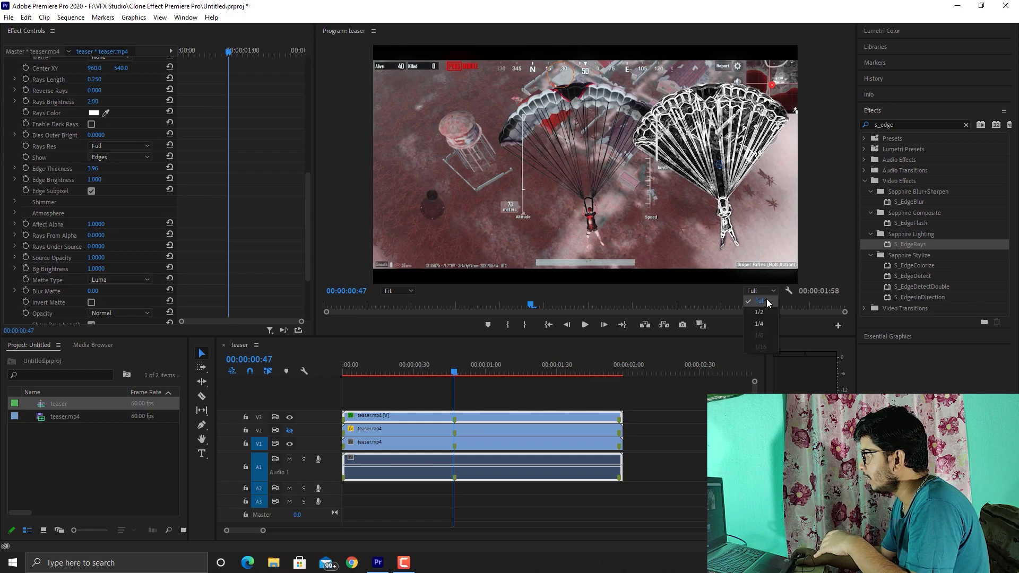
{"action": "left_click", "coordinate": [764, 324]}
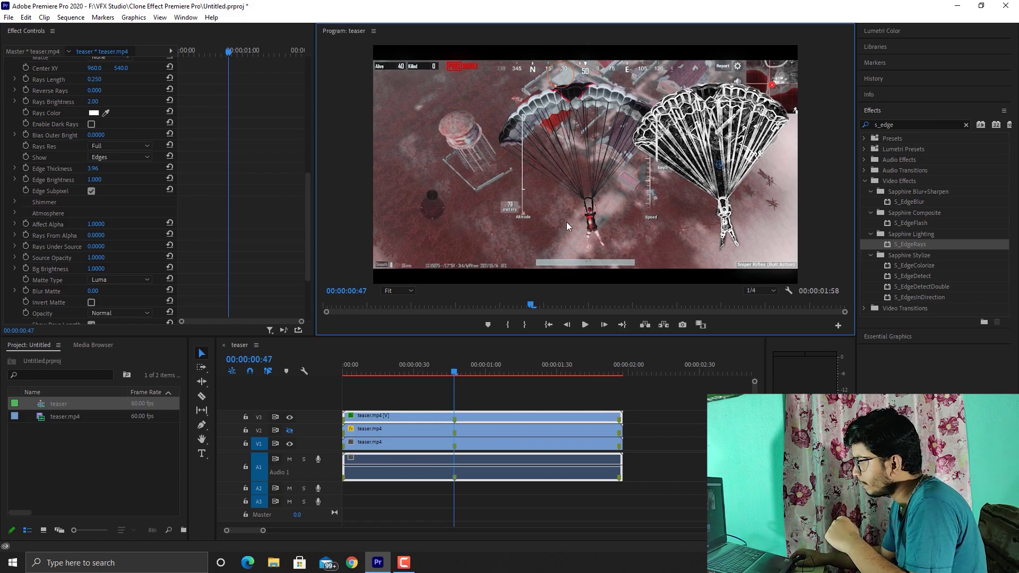
{"action": "left_click", "coordinate": [457, 371]}
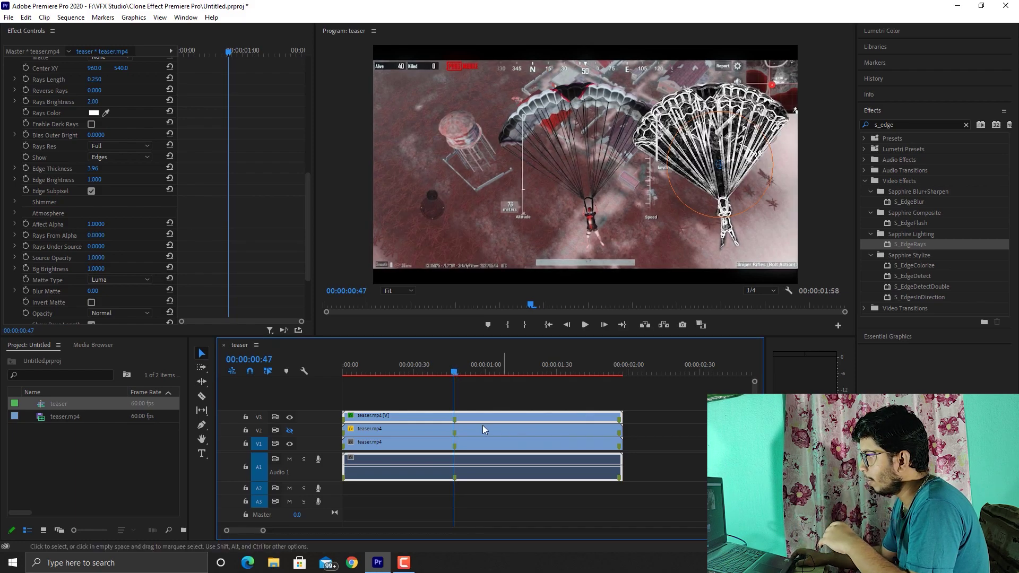
Step: Hide the V3 right clone, show the V2 left clone, and apply S_EdgeRays to its clip
{"action": "left_click", "coordinate": [290, 417]}
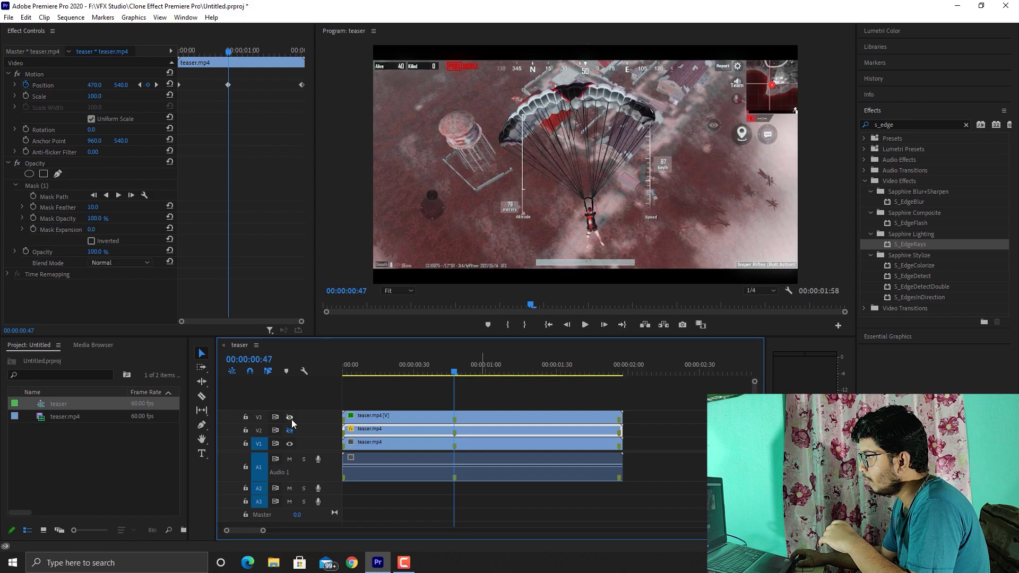
{"action": "left_click", "coordinate": [289, 430]}
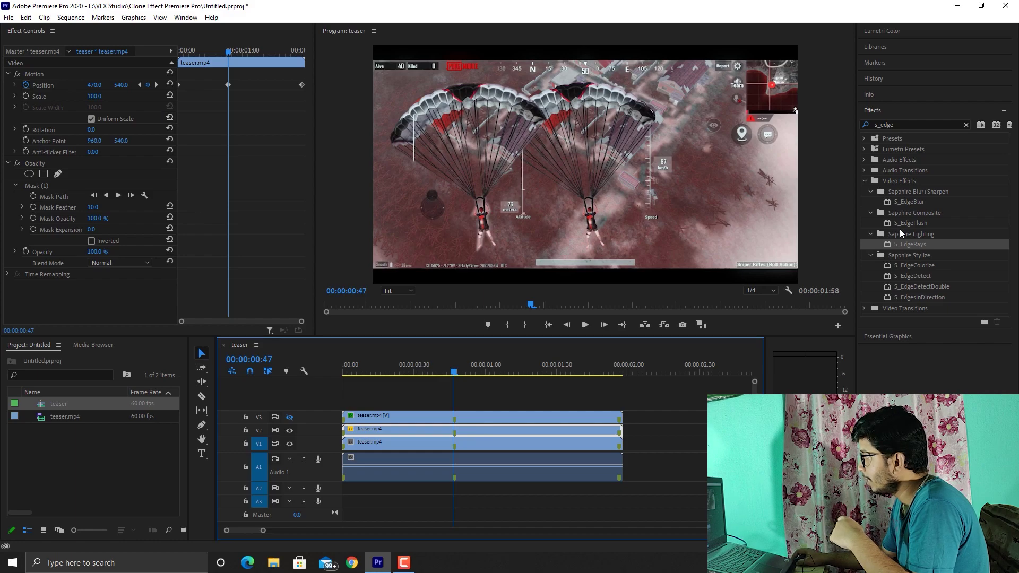
{"action": "left_click_drag", "start_coordinate": [913, 243], "coordinate": [480, 433]}
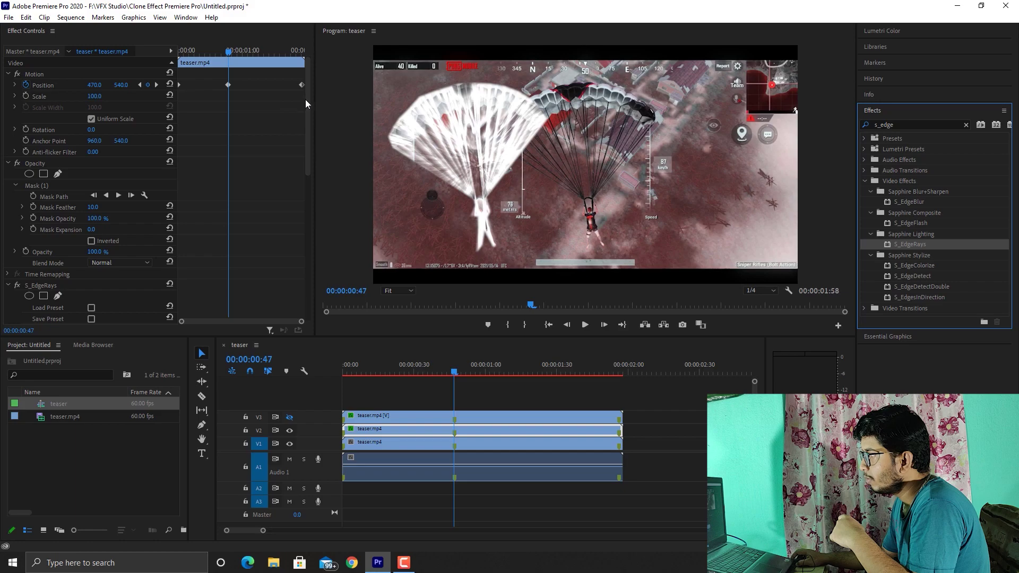
{"action": "left_click_drag", "start_coordinate": [306, 103], "coordinate": [307, 196]}
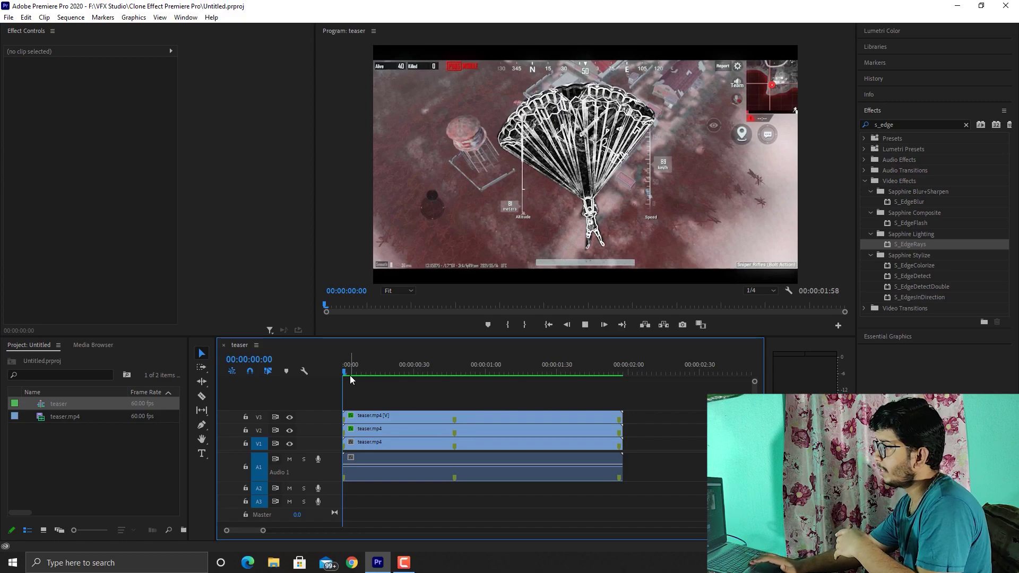
Step: Play back the sequence, then return to frame 00:00:00:47 showing all three parachutists
{"action": "key", "text": "space"}
{"action": "key", "text": "space"}
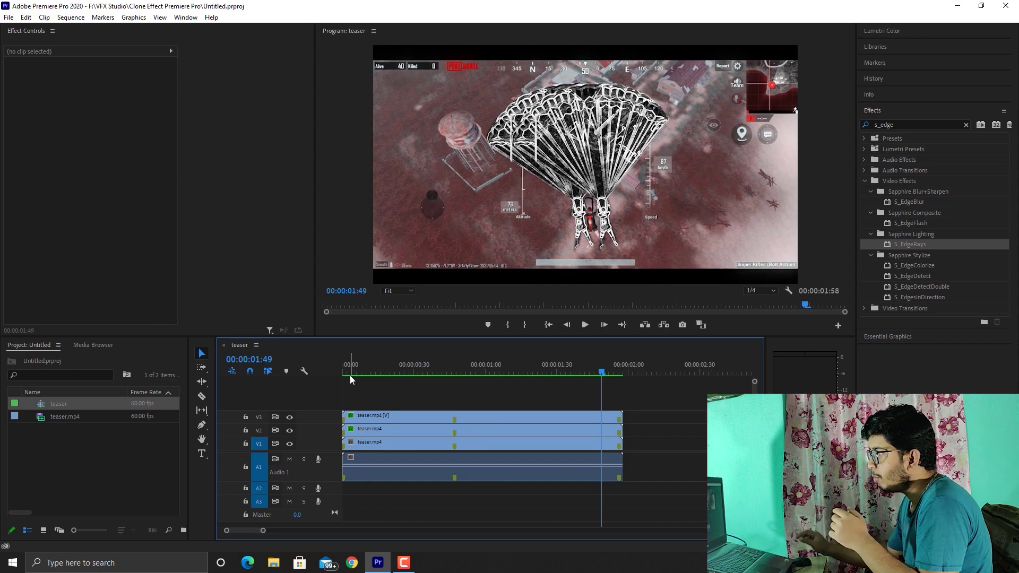
{"action": "left_click", "coordinate": [455, 373]}
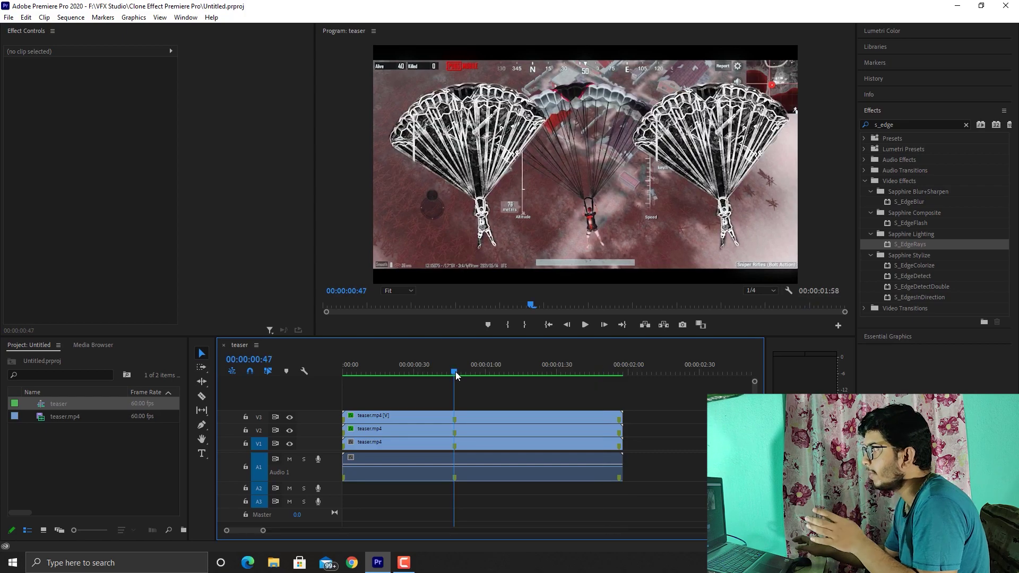